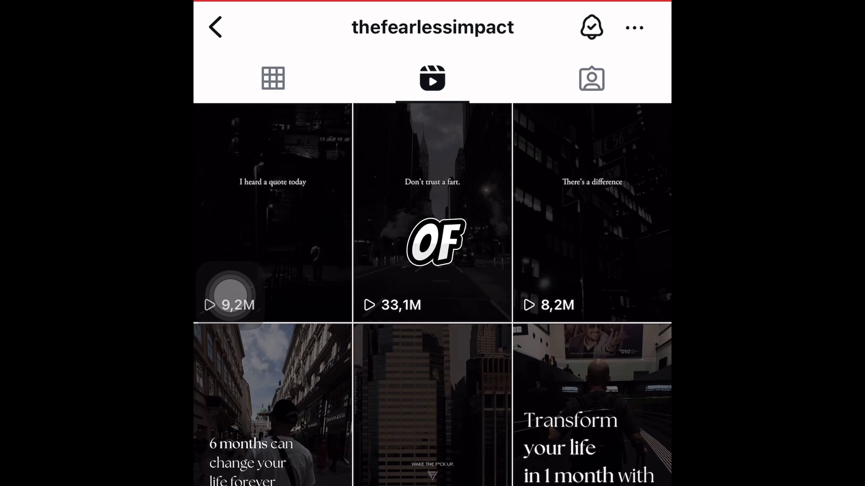
Scroll through thefearlessimpact's reels until the 'Trust your journey' reel plays in the Reels feed.
{"action": "scroll", "coordinate": [432, 293], "scroll_direction": "down", "scroll_amount": 10}
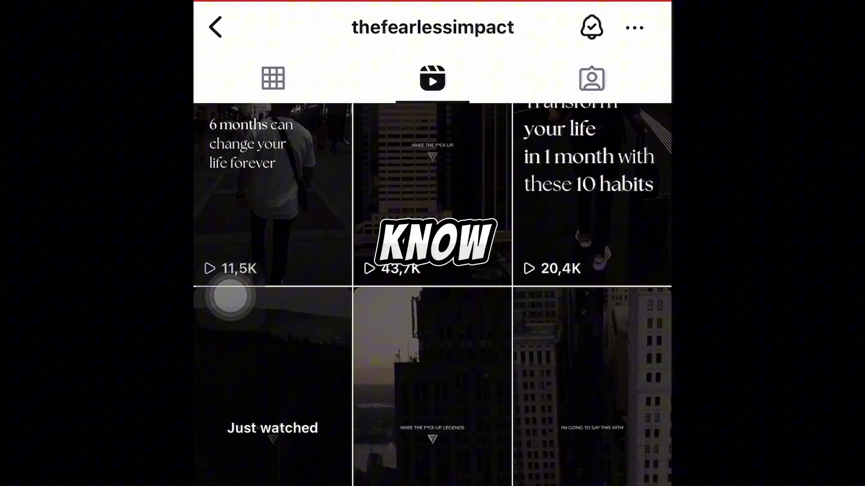
{"action": "scroll", "coordinate": [433, 293], "scroll_direction": "down", "scroll_amount": 10}
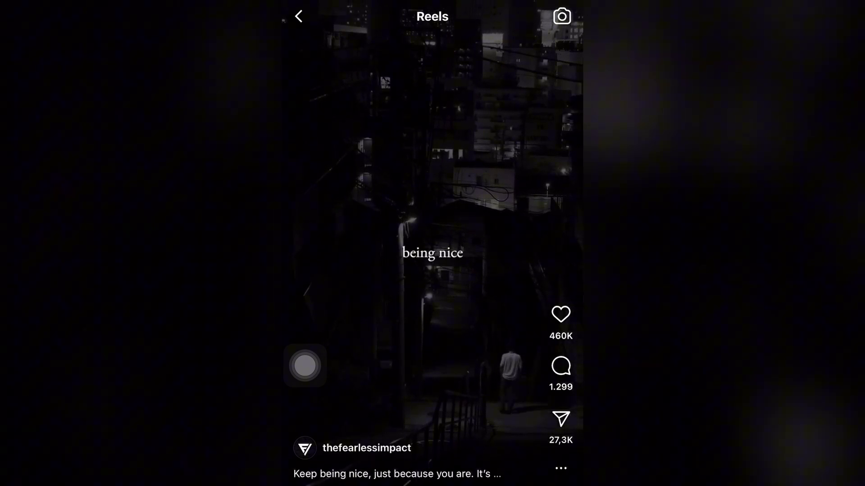
{"action": "scroll", "coordinate": [433, 243], "scroll_direction": "down", "scroll_amount": 3}
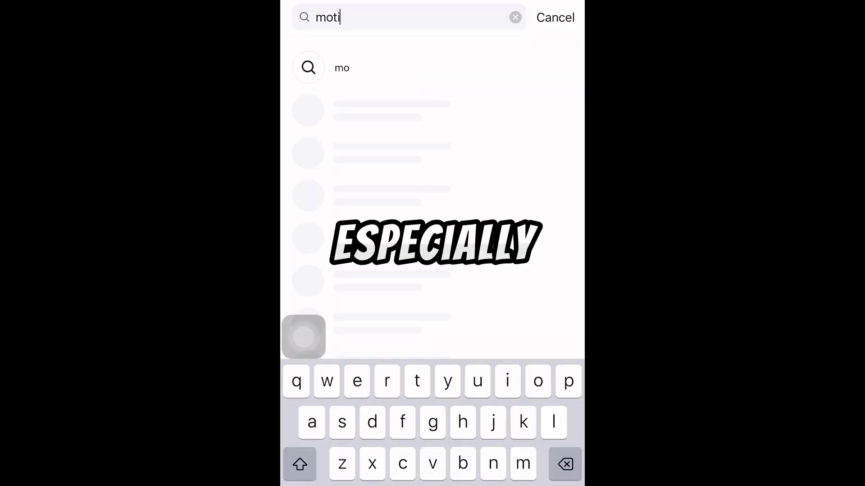
Search Instagram for 'motivation' and swipe through the motivational reels in the results.
{"action": "type", "text": "vation"}
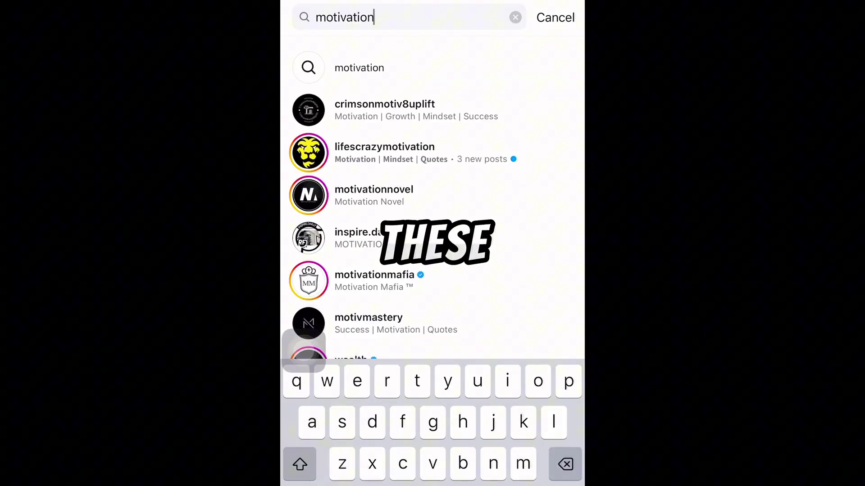
{"action": "key", "text": "Return"}
{"action": "scroll", "coordinate": [432, 270], "scroll_direction": "down", "scroll_amount": 5}
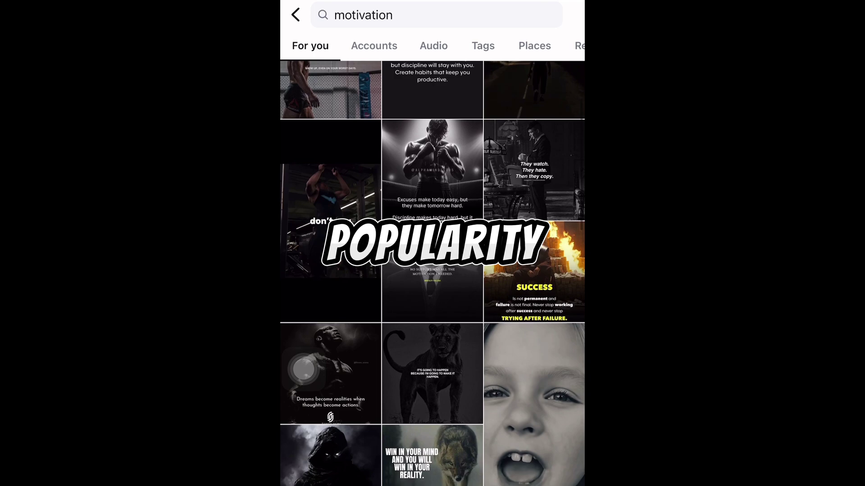
{"action": "scroll", "coordinate": [433, 270], "scroll_direction": "down", "scroll_amount": 10}
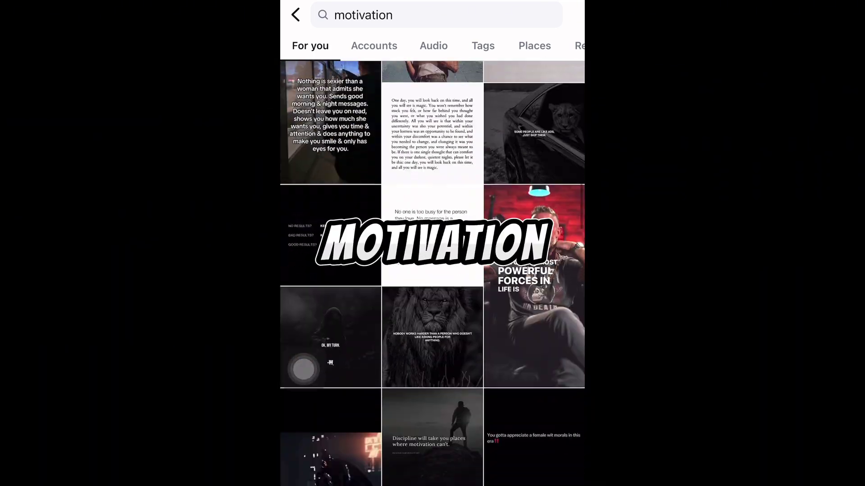
{"action": "scroll", "coordinate": [303, 369], "scroll_direction": "down", "scroll_amount": 10}
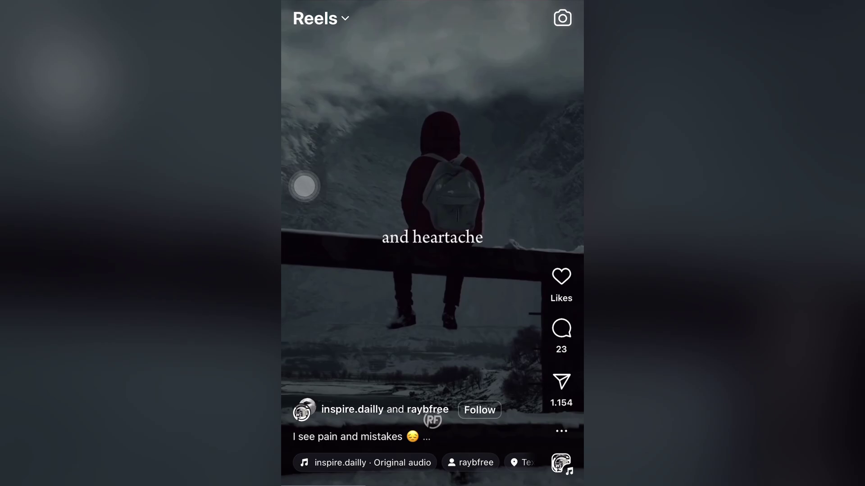
{"action": "left_click_drag", "start_coordinate": [305, 186], "coordinate": [305, 370]}
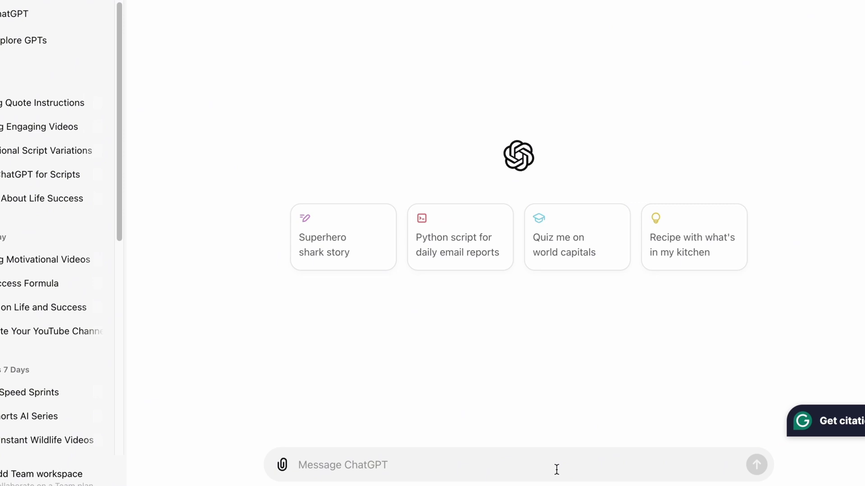
Paste the prompt for ten simple four-sentence quotes into ChatGPT and send it.
{"action": "type", "text": "Give me 10 quotes about life, love, success, or achieving greatness. Each quote should have 4 sentences. Make them easy to understand and write them in simple English"}
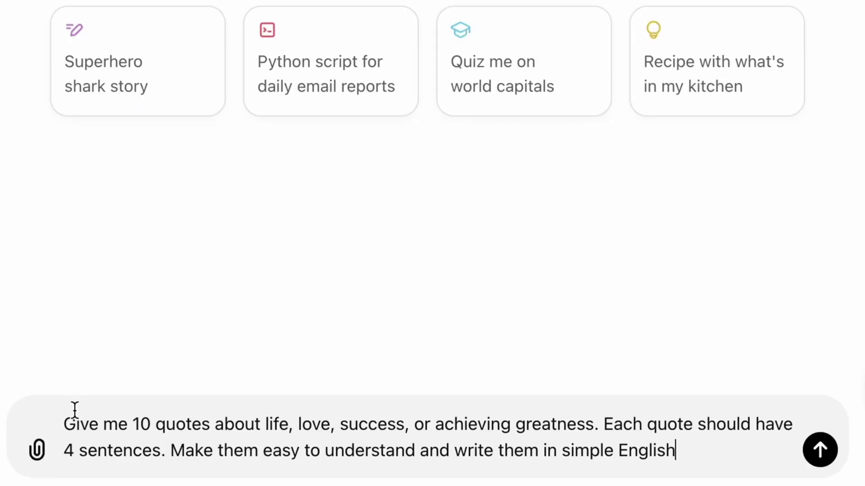
{"action": "left_click_drag", "start_coordinate": [65, 419], "coordinate": [702, 450]}
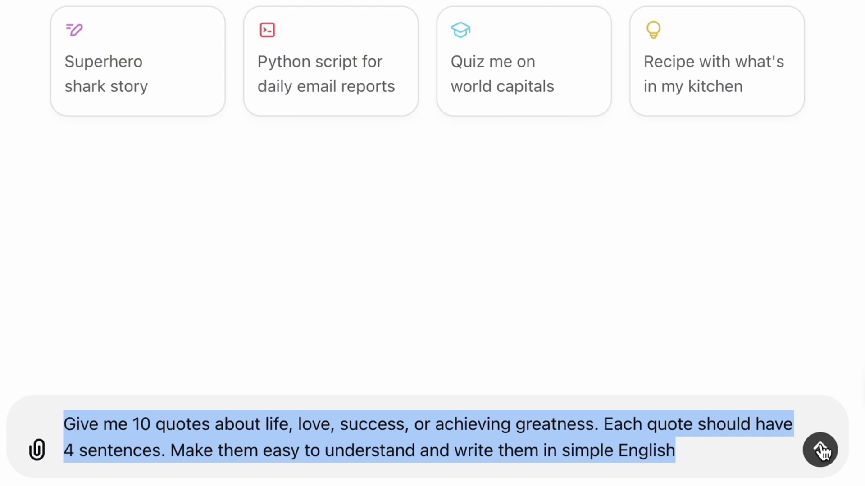
{"action": "left_click", "coordinate": [820, 450]}
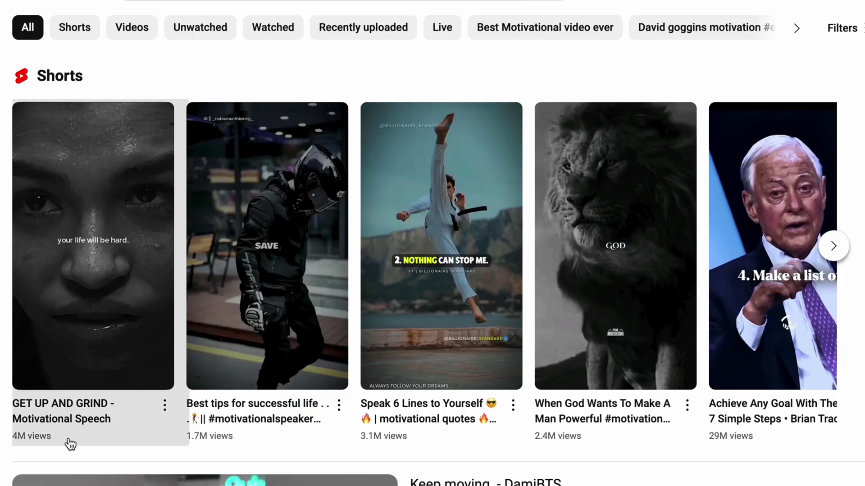
Clear the stray text selection and play the GET UP AND GRIND - Motivational Speech short.
{"action": "left_click_drag", "start_coordinate": [67, 442], "coordinate": [11, 440]}
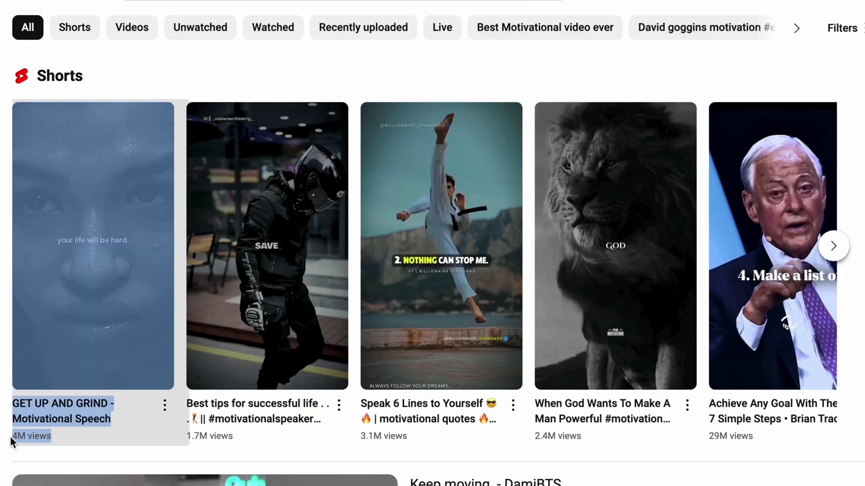
{"action": "left_click", "coordinate": [67, 456]}
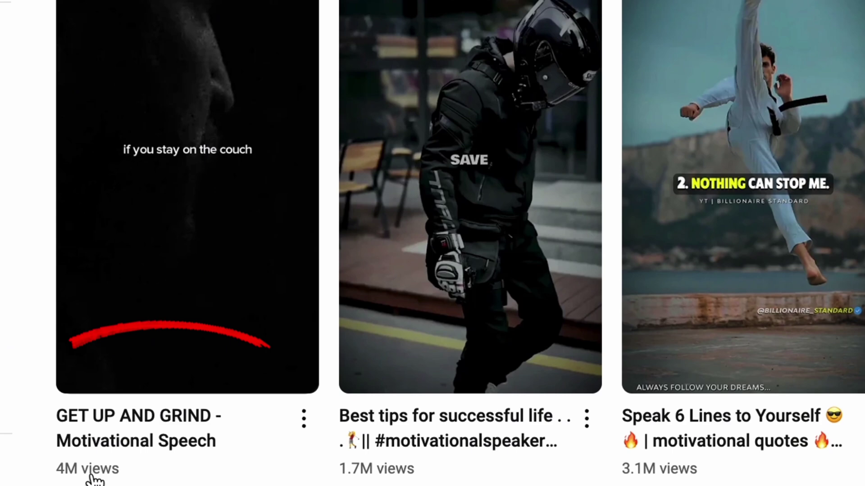
{"action": "left_click", "coordinate": [212, 216]}
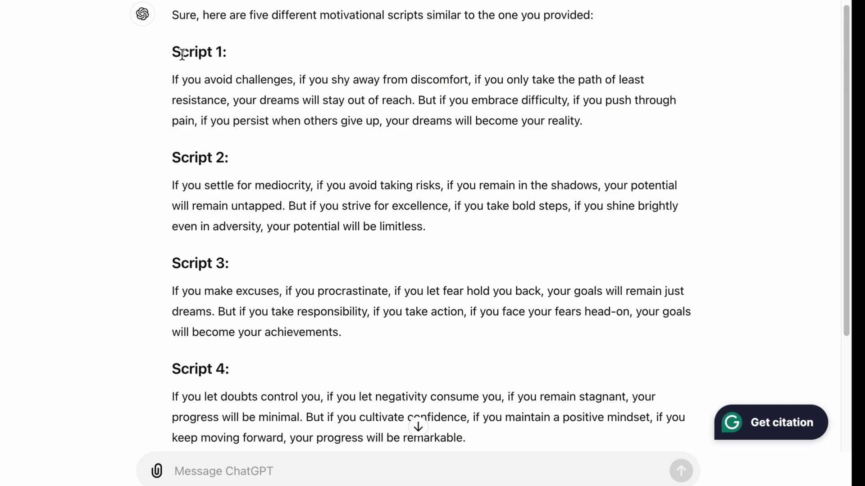
Scroll to Script 1 in ChatGPT's reply and select its whole paragraph.
{"action": "scroll", "coordinate": [252, 88], "scroll_direction": "down", "scroll_amount": 2}
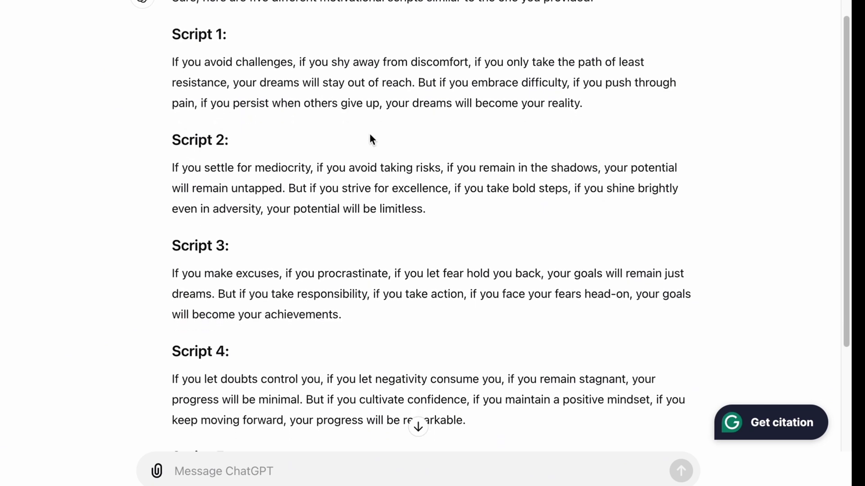
{"action": "scroll", "coordinate": [370, 133], "scroll_direction": "up", "scroll_amount": 2}
{"action": "left_click_drag", "start_coordinate": [173, 86], "coordinate": [534, 142]}
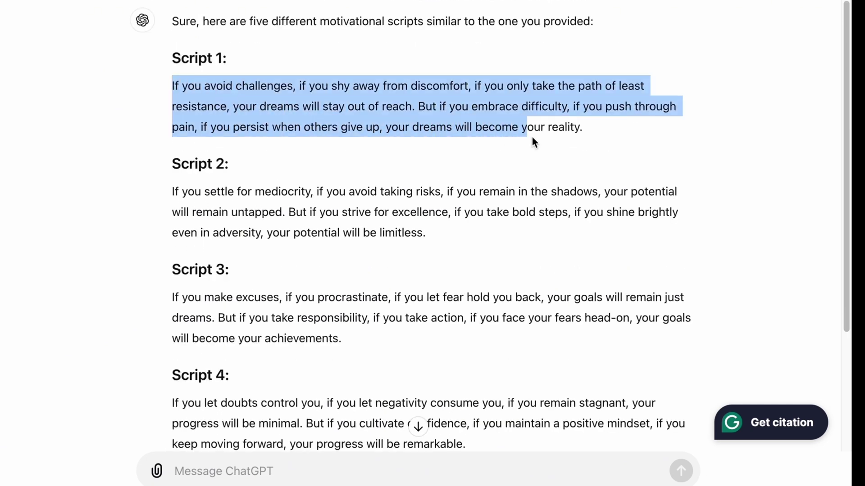
{"action": "left_click_drag", "start_coordinate": [590, 143], "coordinate": [591, 143]}
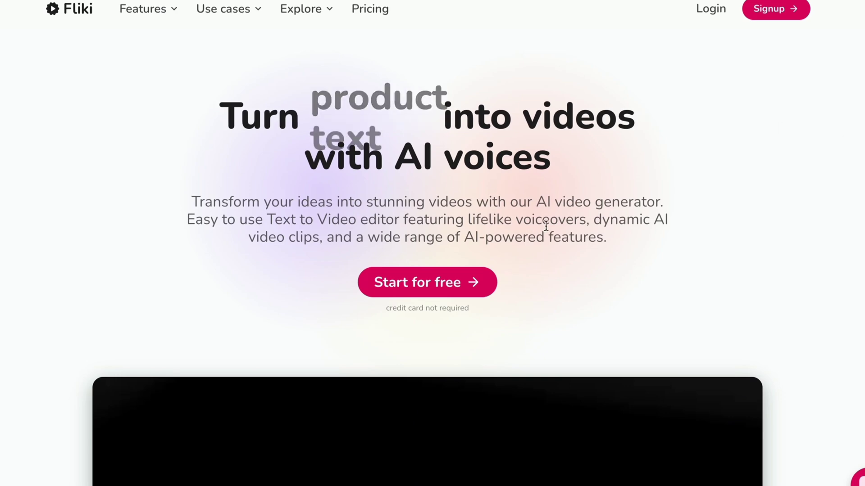
Sign in to Fliki with Google and start a new file.
{"action": "scroll", "coordinate": [560, 224], "scroll_direction": "down", "scroll_amount": 10}
{"action": "scroll", "coordinate": [563, 228], "scroll_direction": "up", "scroll_amount": 9}
{"action": "scroll", "coordinate": [571, 198], "scroll_direction": "up", "scroll_amount": 1}
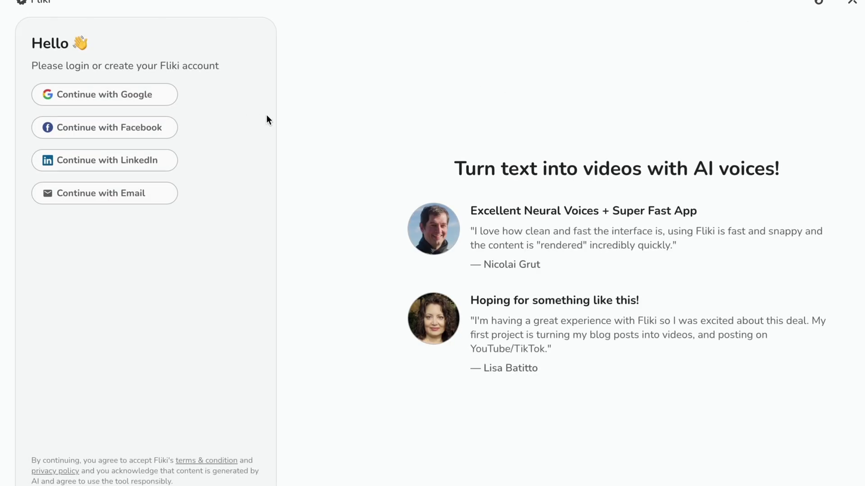
{"action": "left_click", "coordinate": [179, 95]}
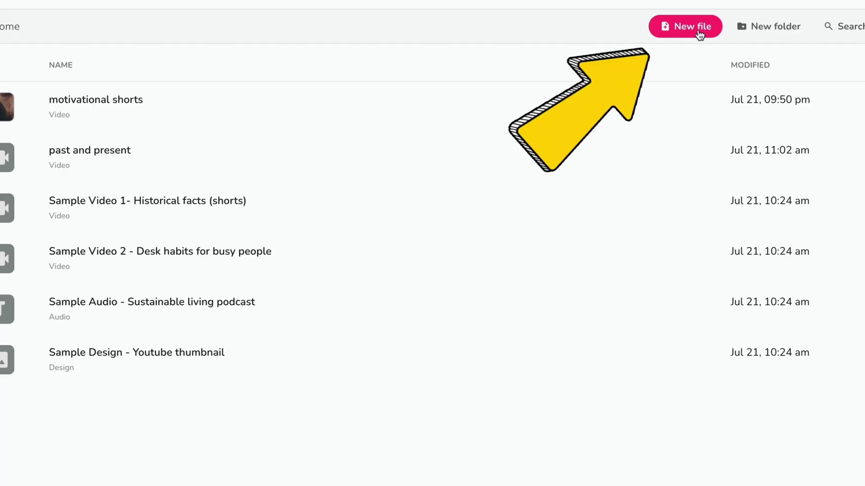
{"action": "left_click", "coordinate": [698, 32]}
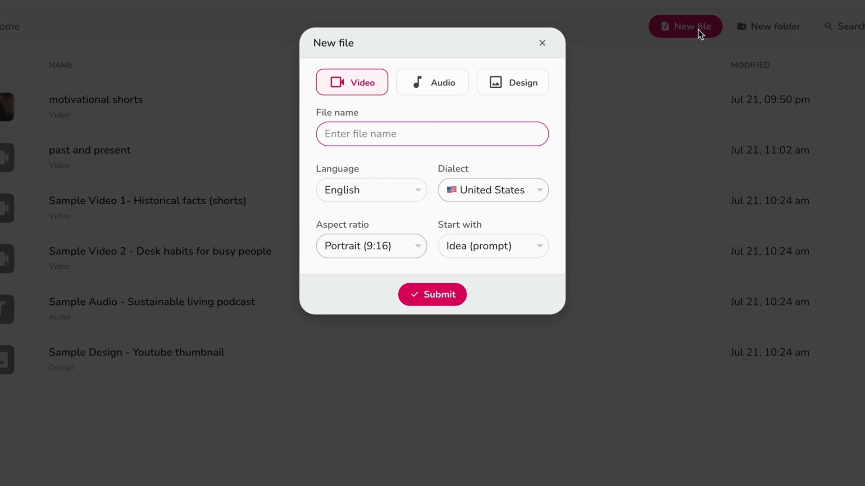
Name the file 'motivational video', keep English and Portrait (9:16), and start from Empty file.
{"action": "type", "text": "motivational video"}
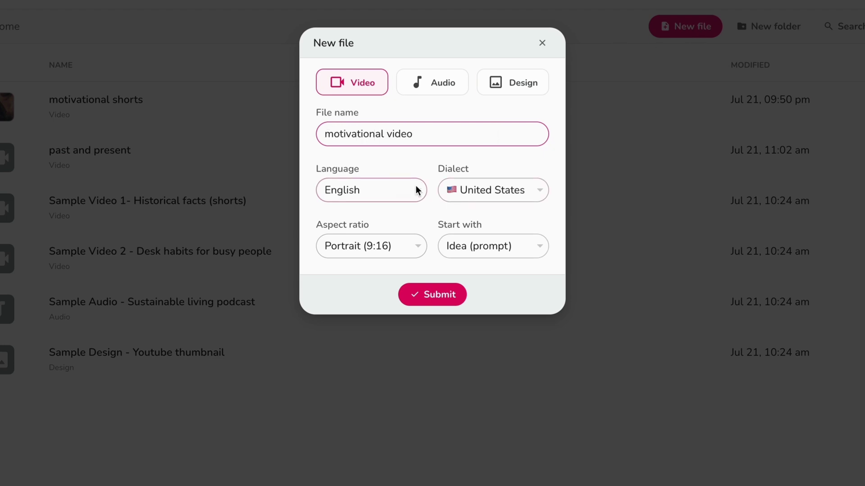
{"action": "left_click", "coordinate": [397, 189]}
{"action": "left_click", "coordinate": [397, 189]}
{"action": "left_click", "coordinate": [391, 246]}
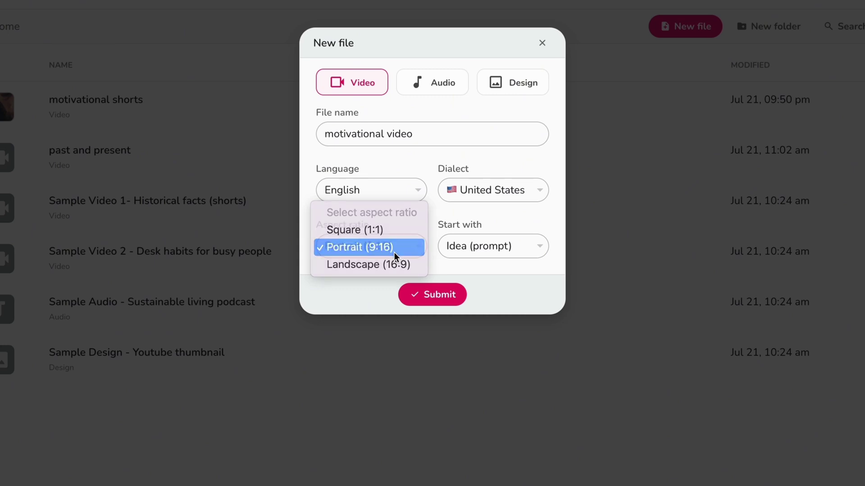
{"action": "left_click", "coordinate": [394, 249]}
{"action": "left_click", "coordinate": [461, 257]}
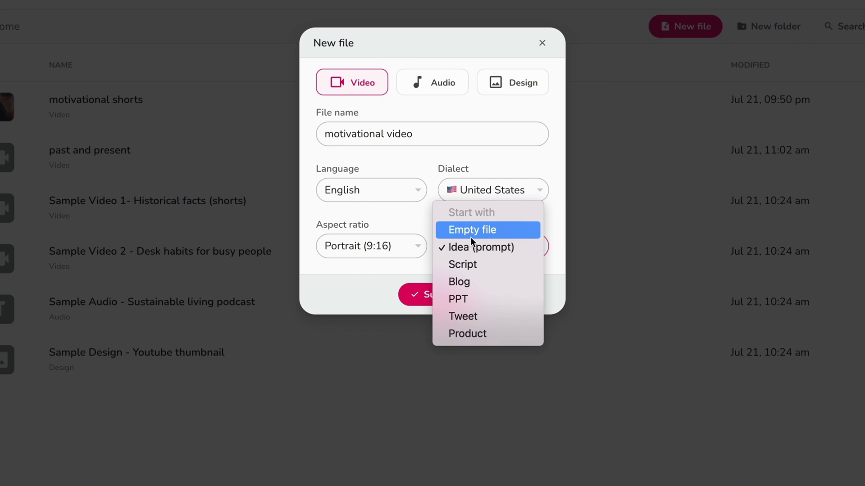
{"action": "left_click", "coordinate": [471, 234]}
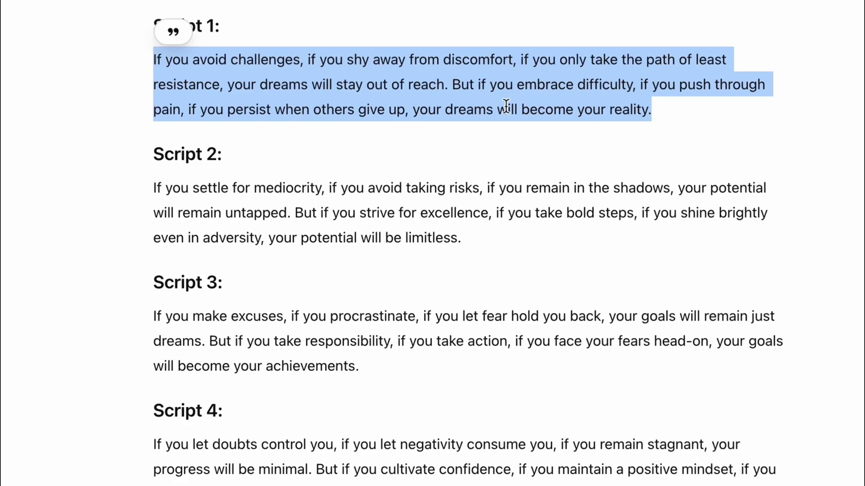
Copy Script 1 and paste it as Scene 1's voiceover script.
{"action": "right_click", "coordinate": [401, 96]}
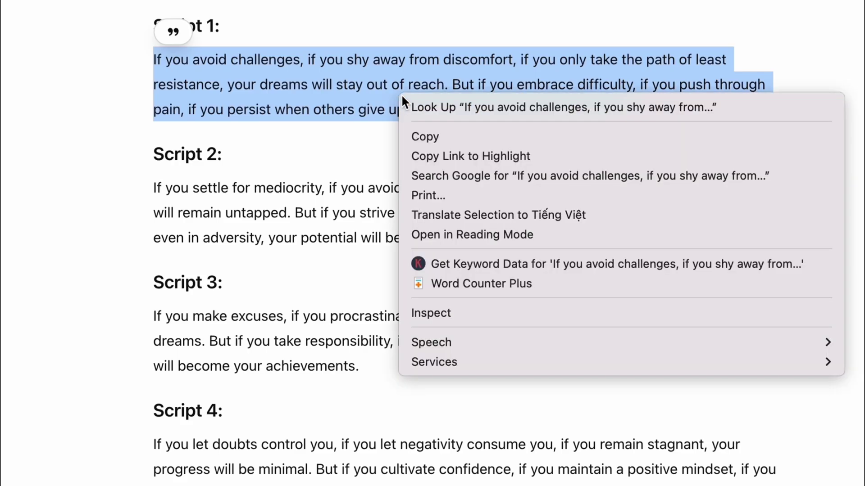
{"action": "left_click", "coordinate": [432, 136]}
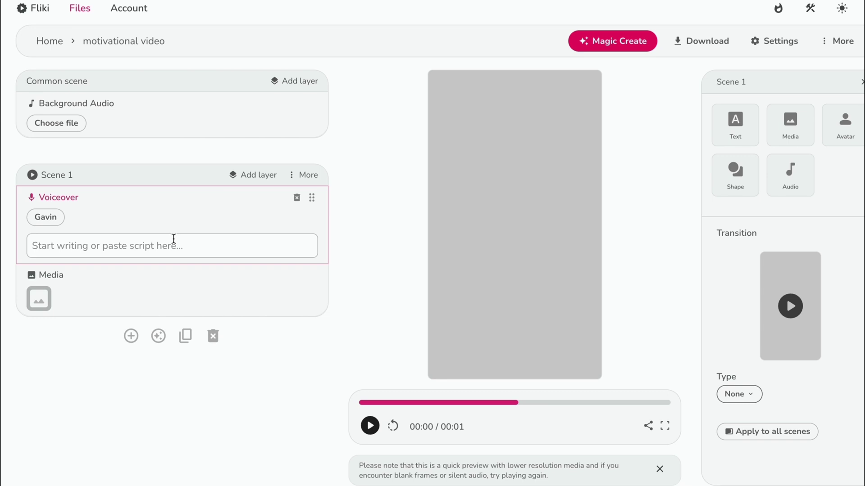
{"action": "key", "text": "ctrl+v"}
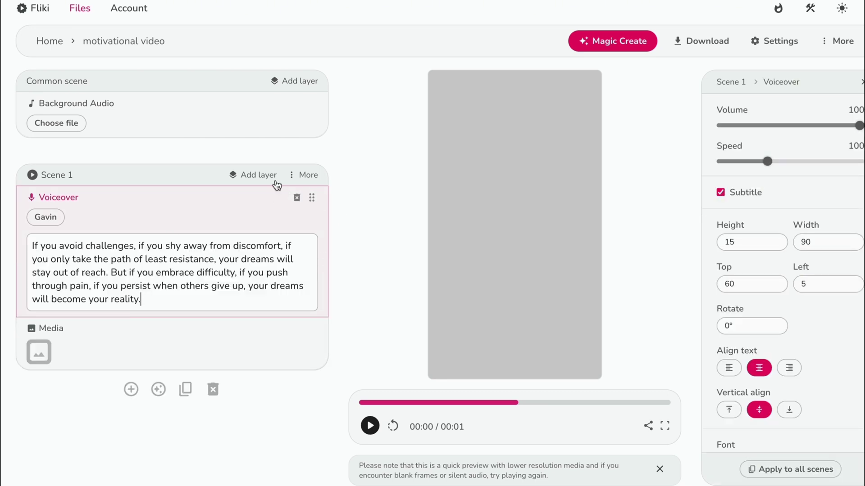
Close Scene 1's media picker without choosing a clip and add an empty Scene 2.
{"action": "left_click", "coordinate": [44, 350]}
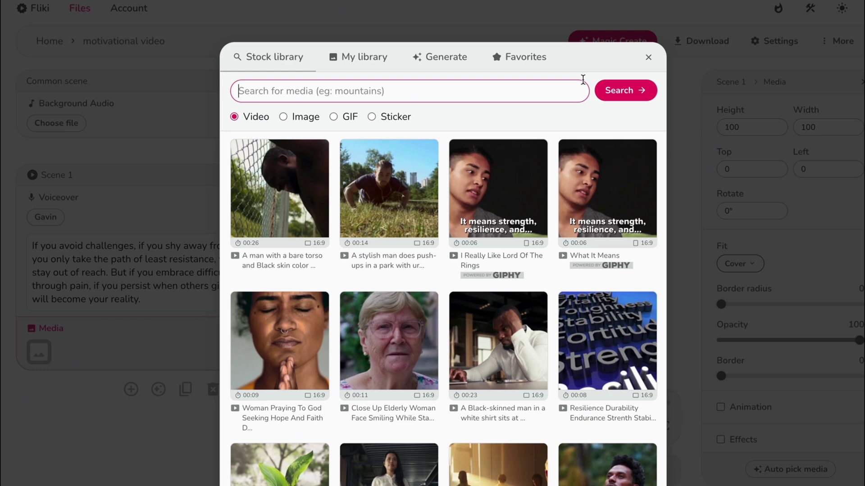
{"action": "left_click", "coordinate": [648, 58]}
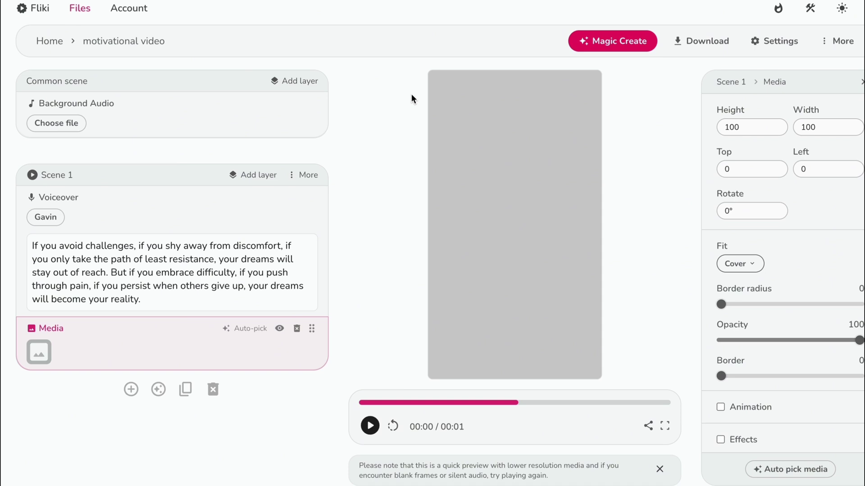
{"action": "left_click", "coordinate": [131, 389]}
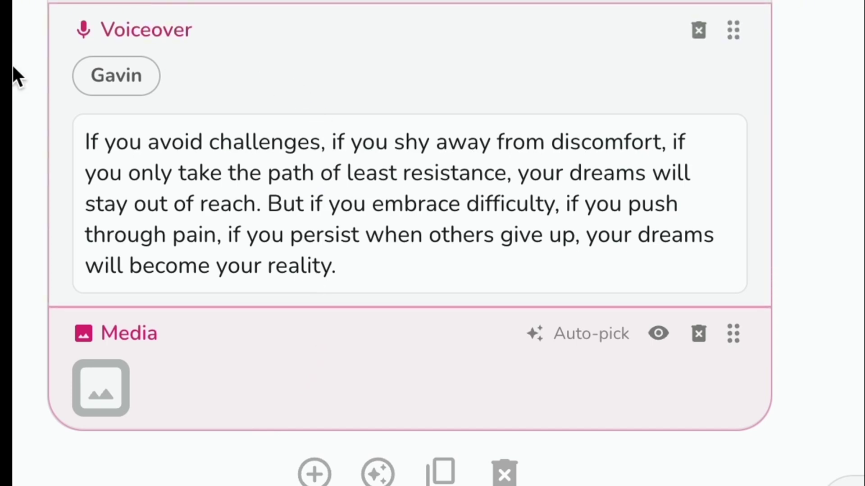
Move the text after 'challenges,' into Scene 2 and the text after 'discomfort,' into Scene 3.
{"action": "left_click_drag", "start_coordinate": [333, 142], "coordinate": [335, 266]}
{"action": "key", "text": "ctrl+x"}
{"action": "left_click", "coordinate": [106, 373]}
{"action": "key", "text": "ctrl+v"}
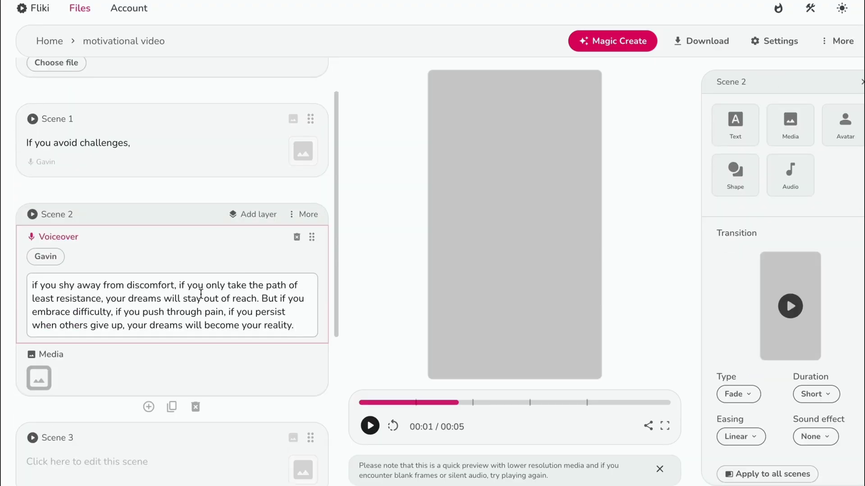
{"action": "left_click_drag", "start_coordinate": [181, 285], "coordinate": [268, 336]}
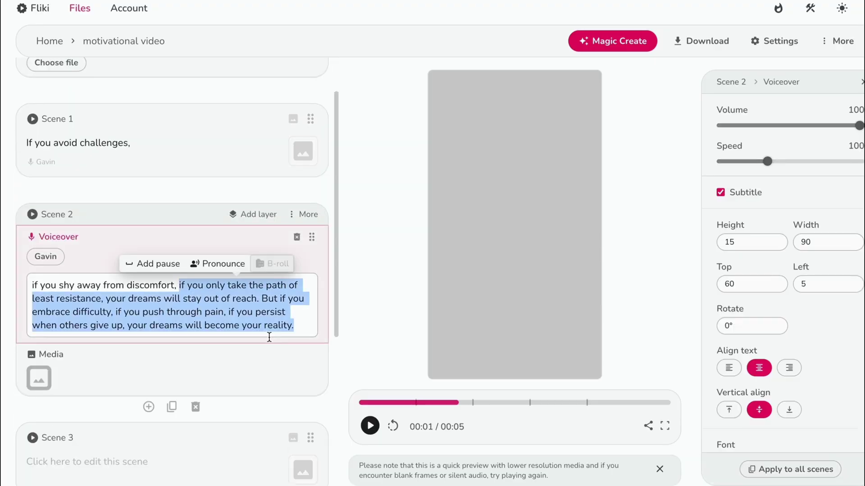
{"action": "key", "text": "ctrl+x"}
{"action": "scroll", "coordinate": [137, 318], "scroll_direction": "down", "scroll_amount": 2}
{"action": "left_click", "coordinate": [137, 319]}
{"action": "key", "text": "ctrl+v"}
Cut the following phrases into Scenes 4 and 5, and the text after 'difficulty,' into new Scene 6.
{"action": "left_click_drag", "start_coordinate": [227, 209], "coordinate": [248, 247]}
{"action": "key", "text": "ctrl+x"}
{"action": "left_click", "coordinate": [111, 294]}
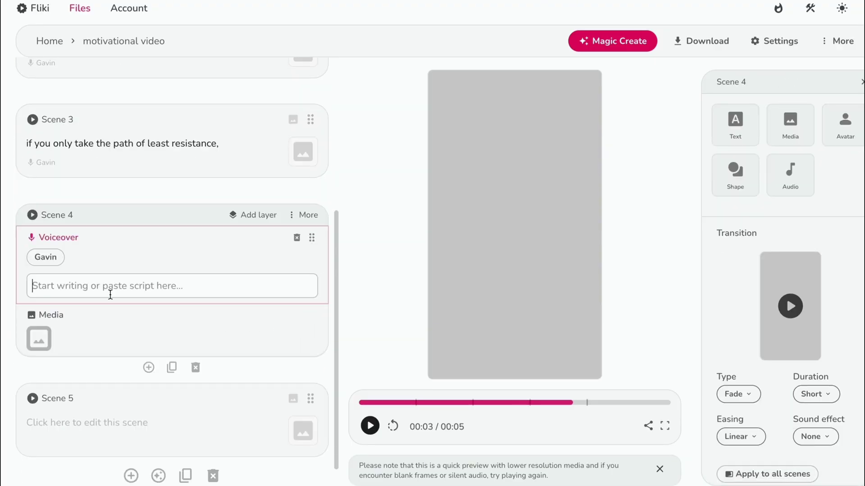
{"action": "key", "text": "ctrl+v"}
{"action": "left_click_drag", "start_coordinate": [187, 284], "coordinate": [209, 323]}
{"action": "key", "text": "ctrl+x"}
{"action": "left_click", "coordinate": [115, 359]}
{"action": "key", "text": "ctrl+v"}
{"action": "left_click_drag", "start_coordinate": [162, 346], "coordinate": [63, 376]}
{"action": "key", "text": "ctrl+x"}
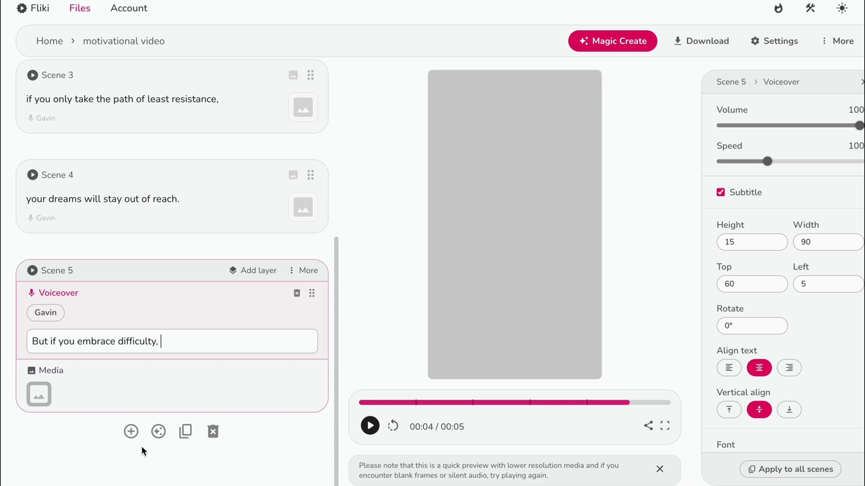
{"action": "left_click", "coordinate": [131, 431]}
{"action": "key", "text": "ctrl+v"}
Move the text after 'pain,' into new Scene 7 and the final sentence into Scene 8.
{"action": "key", "text": "ctrl+x"}
{"action": "left_click_drag", "start_coordinate": [143, 340], "coordinate": [80, 406]}
{"action": "left_click", "coordinate": [131, 431]}
{"action": "key", "text": "ctrl+v"}
{"action": "key", "text": "ctrl+x"}
{"action": "left_click", "coordinate": [131, 431]}
{"action": "key", "text": "ctrl+v"}
{"action": "scroll", "coordinate": [154, 362], "scroll_direction": "up", "scroll_amount": 13}
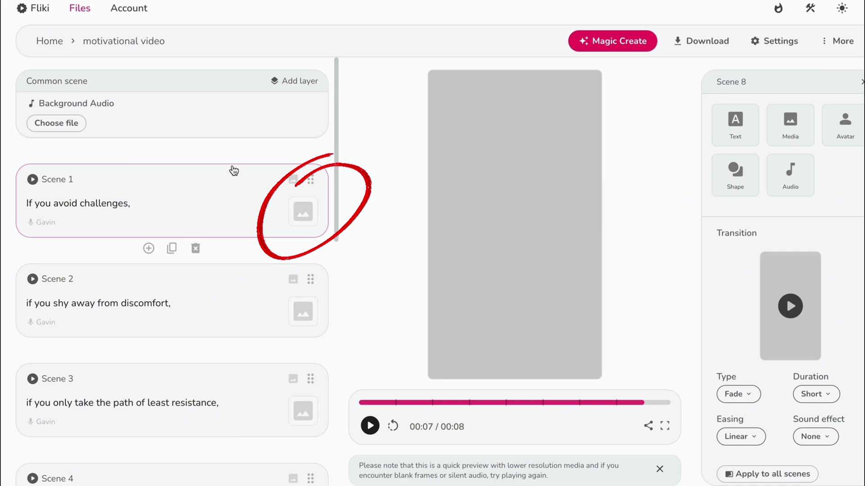
Search the stock library for 'cinematic' and give Scene 1 the dark gym athlete clip.
{"action": "left_click", "coordinate": [310, 220]}
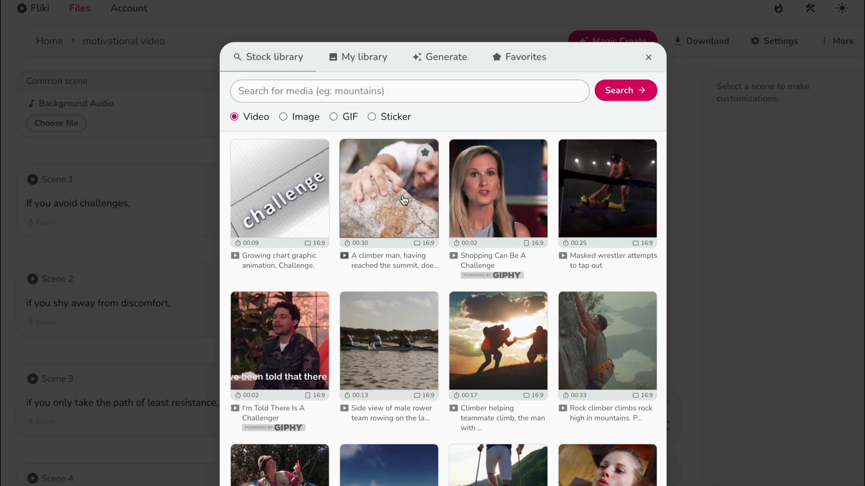
{"action": "left_click", "coordinate": [288, 91]}
{"action": "type", "text": "cinematic"}
{"action": "key", "text": "Return"}
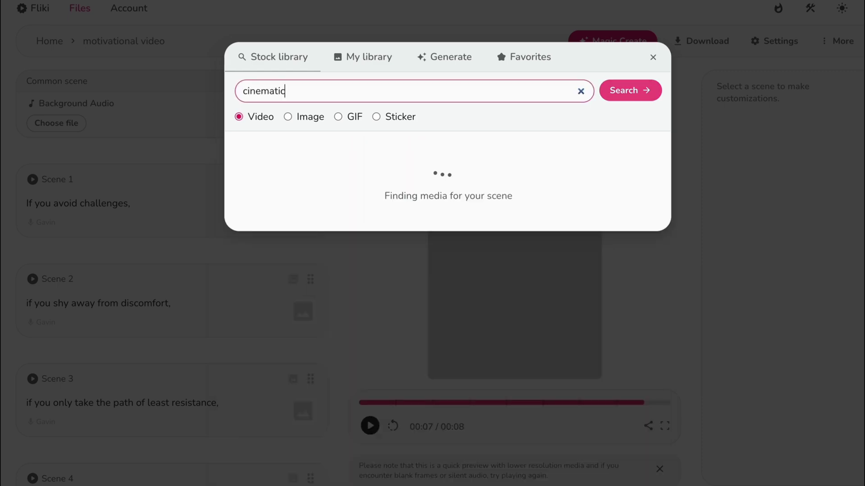
{"action": "scroll", "coordinate": [476, 210], "scroll_direction": "down", "scroll_amount": 8}
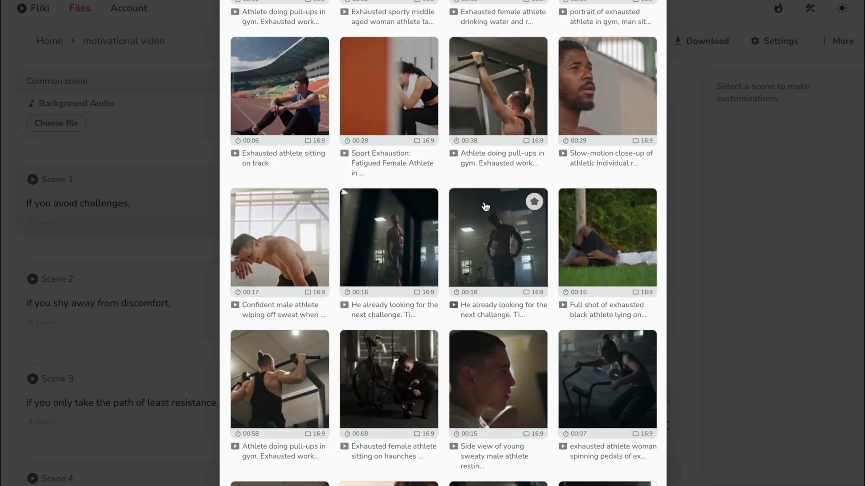
{"action": "scroll", "coordinate": [484, 201], "scroll_direction": "down", "scroll_amount": 3}
{"action": "scroll", "coordinate": [484, 205], "scroll_direction": "down", "scroll_amount": 2}
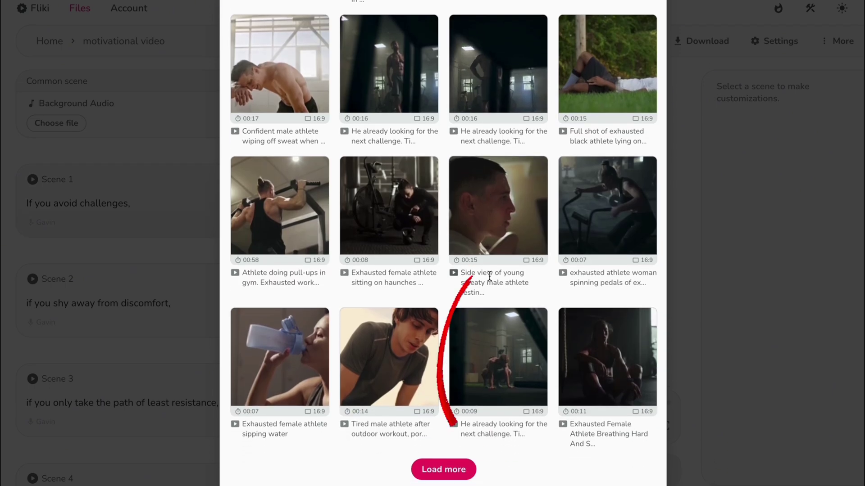
{"action": "left_click", "coordinate": [497, 356]}
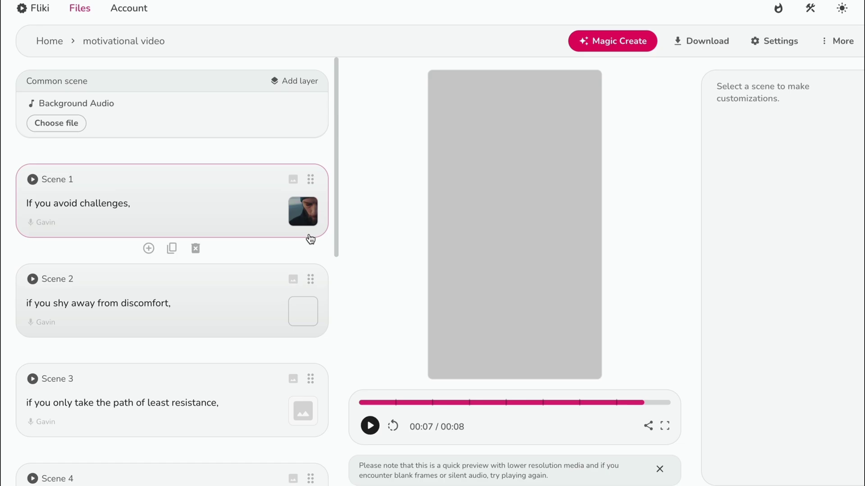
Assign the car-ride, aerial seaside drone and seascape hiker clips to the following scenes.
{"action": "left_click", "coordinate": [304, 216]}
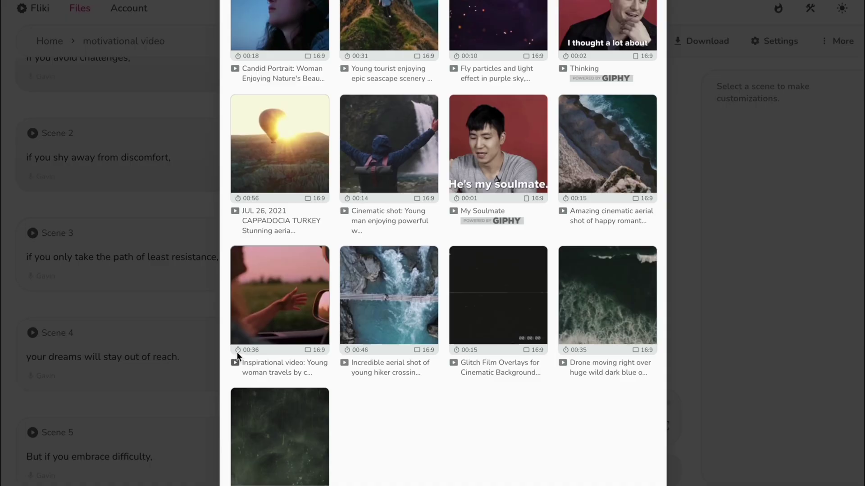
{"action": "left_click", "coordinate": [300, 304]}
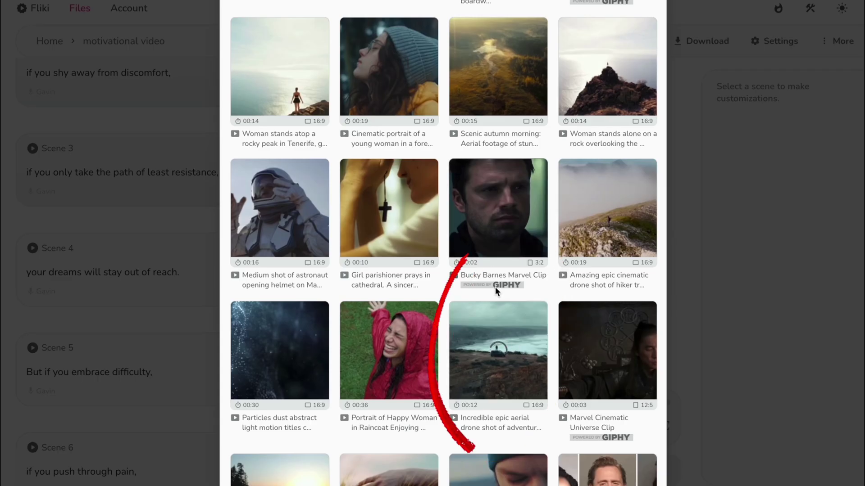
{"action": "left_click", "coordinate": [495, 288]}
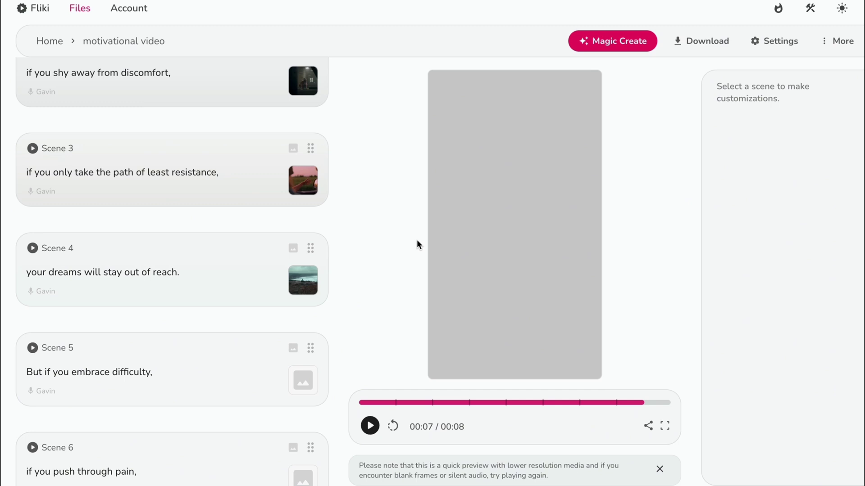
{"action": "scroll", "coordinate": [252, 255], "scroll_direction": "down", "scroll_amount": 1}
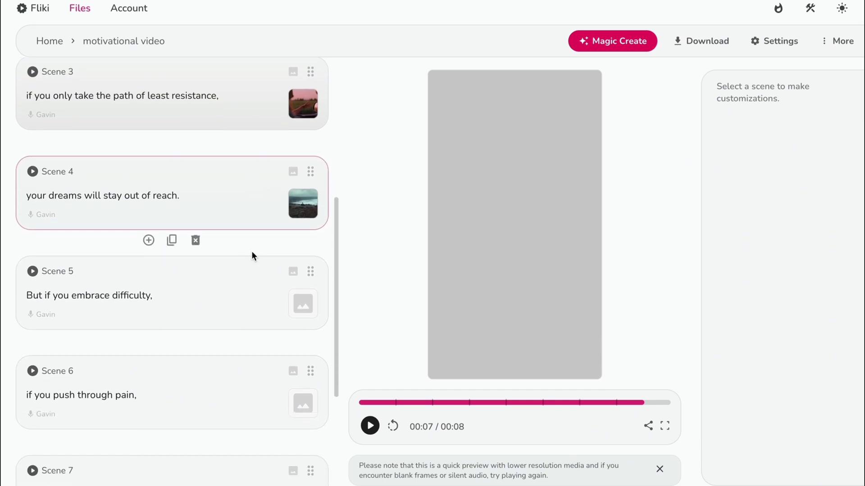
{"action": "scroll", "coordinate": [253, 255], "scroll_direction": "down", "scroll_amount": 1}
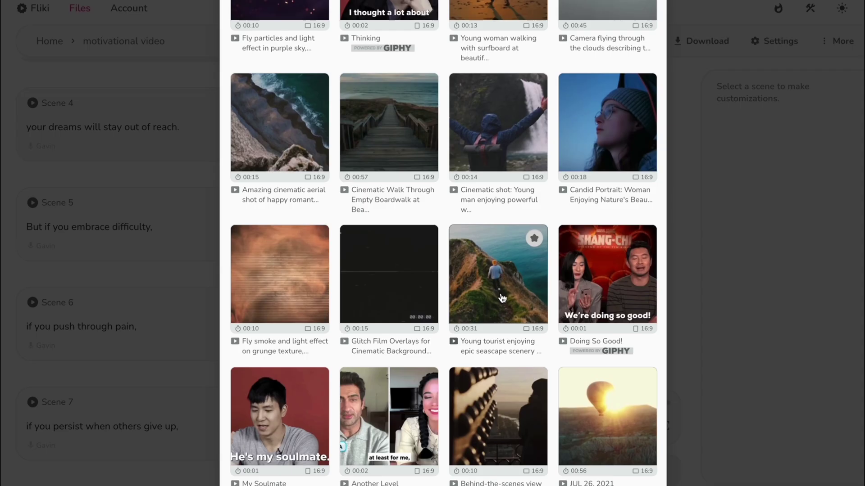
{"action": "left_click", "coordinate": [500, 292]}
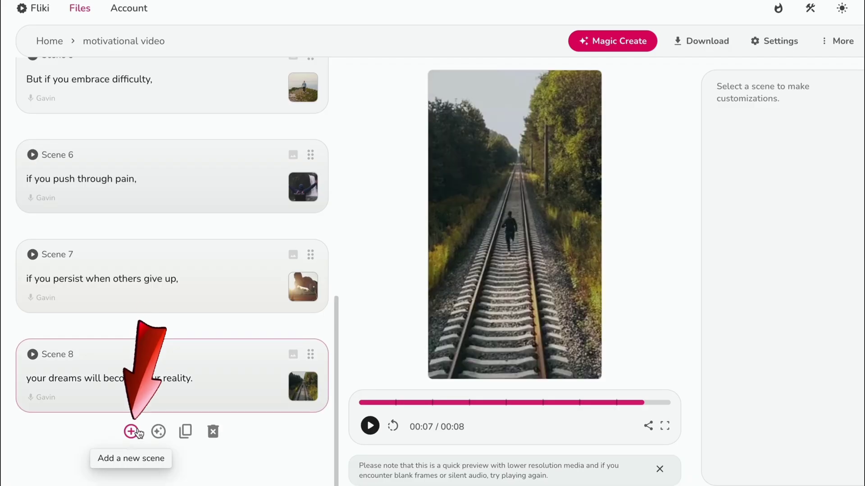
Add Scene 9 with the Fit Man's Morning Run in the Park clip.
{"action": "left_click", "coordinate": [136, 430]}
{"action": "left_click", "coordinate": [74, 390]}
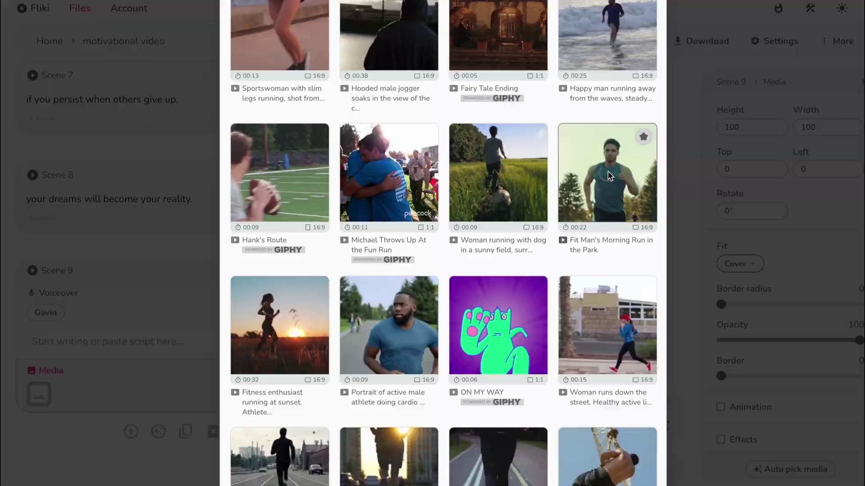
{"action": "left_click", "coordinate": [607, 172]}
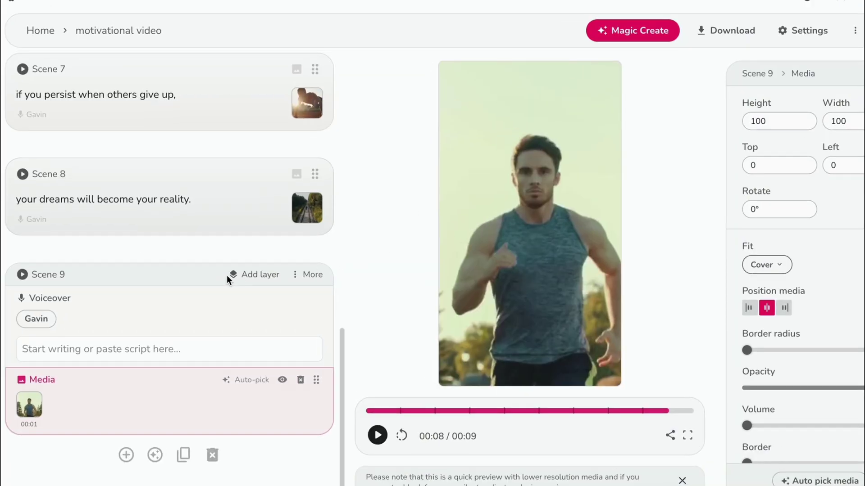
{"action": "scroll", "coordinate": [135, 290], "scroll_direction": "up", "scroll_amount": 15}
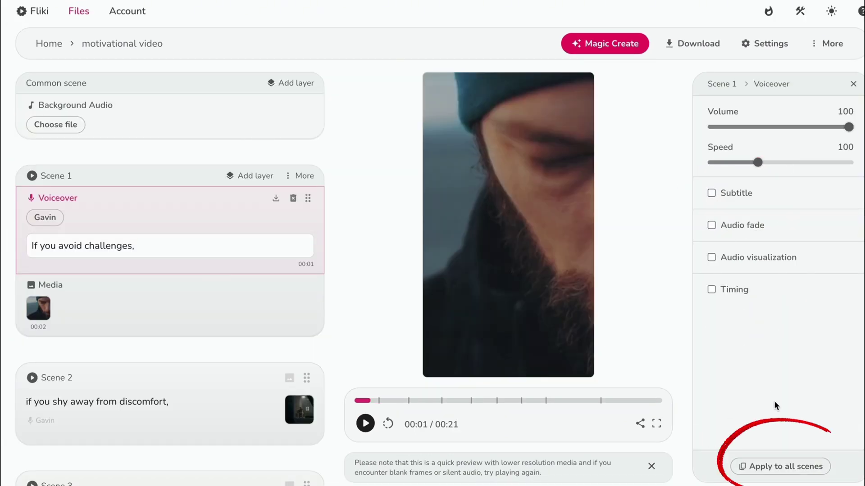
Copy Scene 1's voiceover settings to every scene and set Gavin as the voice for all scenes.
{"action": "left_click", "coordinate": [789, 465]}
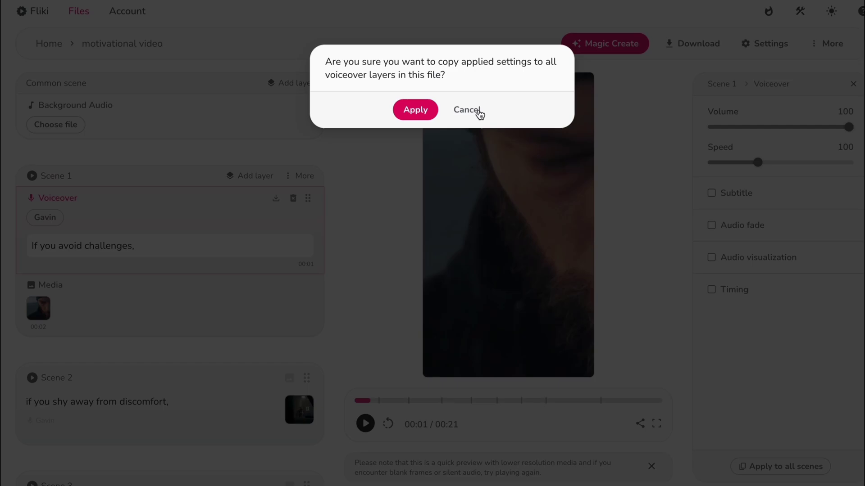
{"action": "left_click", "coordinate": [416, 114]}
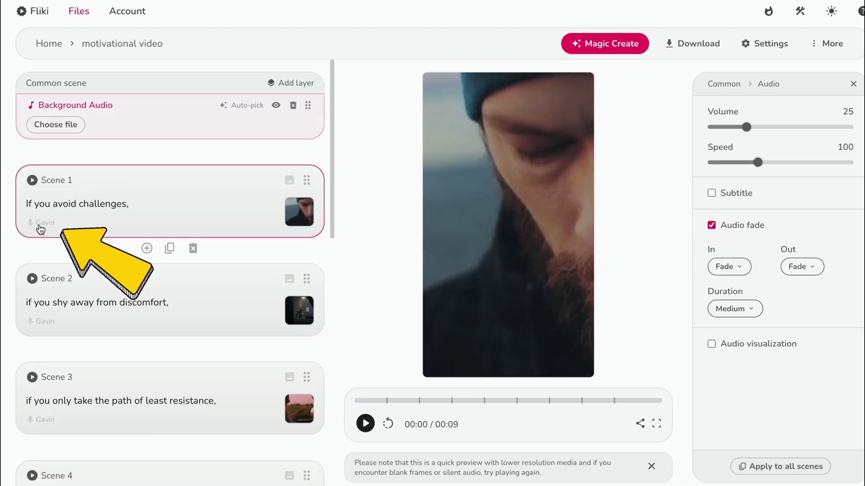
{"action": "left_click", "coordinate": [46, 224]}
{"action": "left_click", "coordinate": [46, 218]}
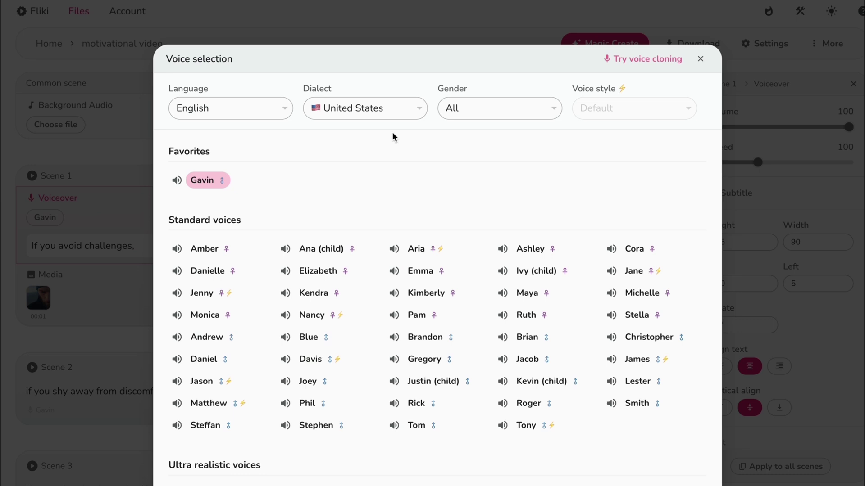
{"action": "scroll", "coordinate": [280, 293], "scroll_direction": "down", "scroll_amount": 3}
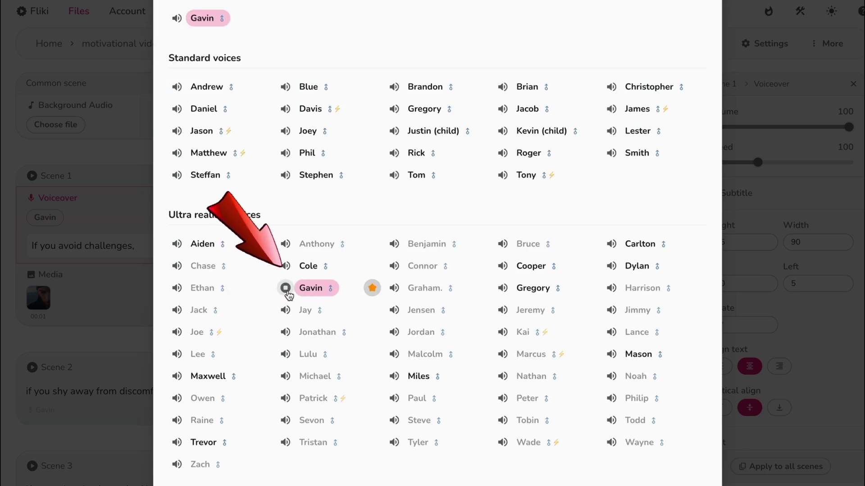
{"action": "scroll", "coordinate": [288, 295], "scroll_direction": "down", "scroll_amount": 2}
{"action": "left_click", "coordinate": [173, 422]}
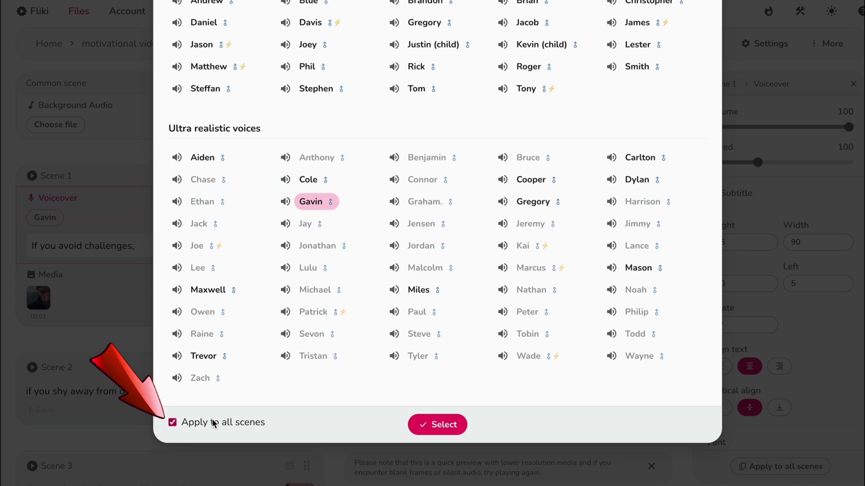
{"action": "left_click", "coordinate": [445, 425]}
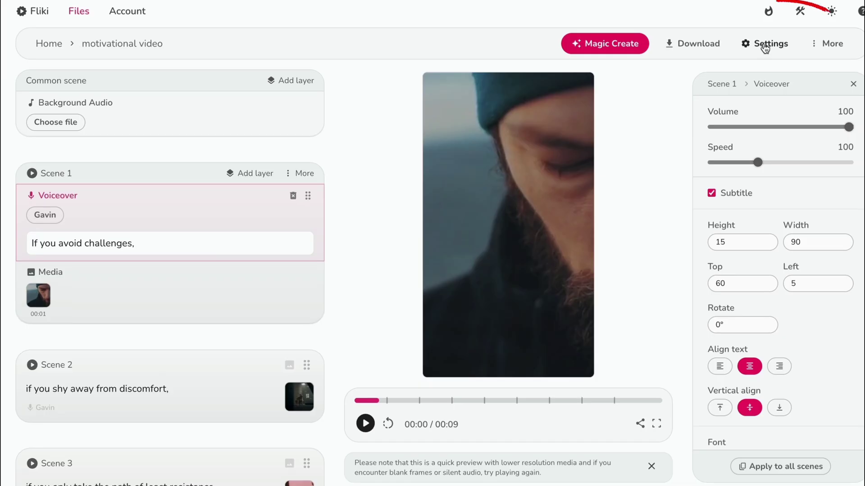
Open and save the Fliki project settings, then scroll down to Scene 8.
{"action": "left_click", "coordinate": [766, 45]}
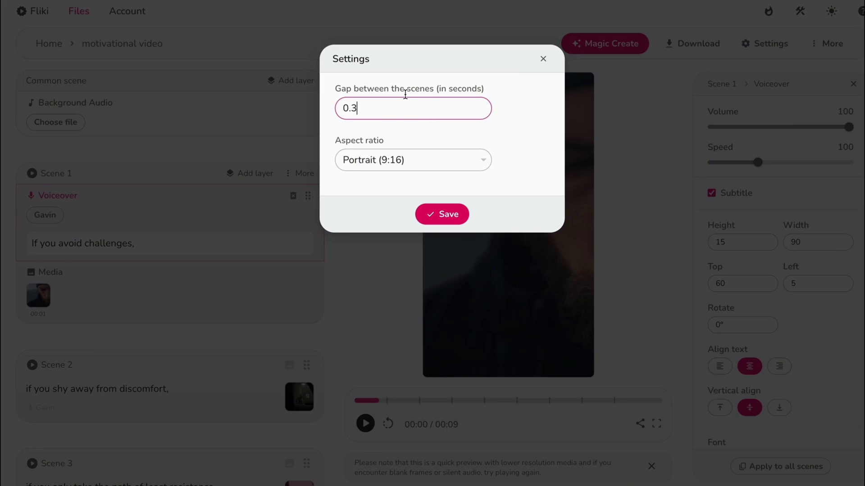
{"action": "left_click", "coordinate": [441, 213]}
{"action": "scroll", "coordinate": [303, 221], "scroll_direction": "down", "scroll_amount": 10}
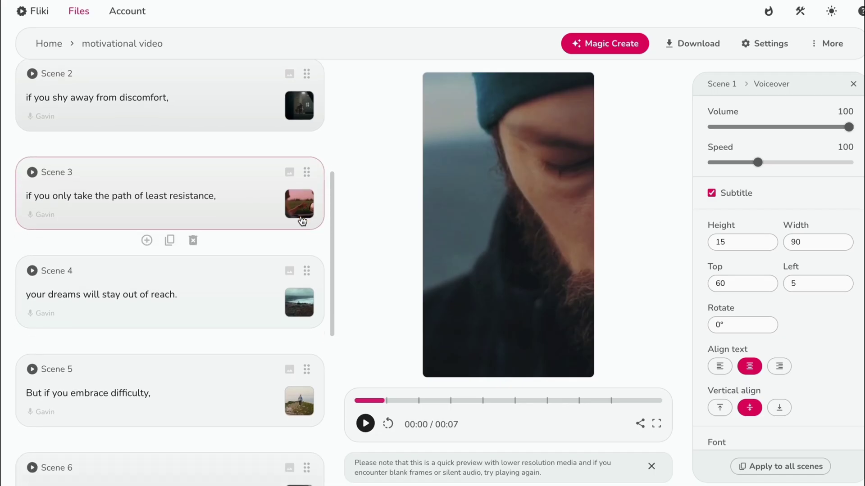
{"action": "scroll", "coordinate": [299, 222], "scroll_direction": "down", "scroll_amount": 4}
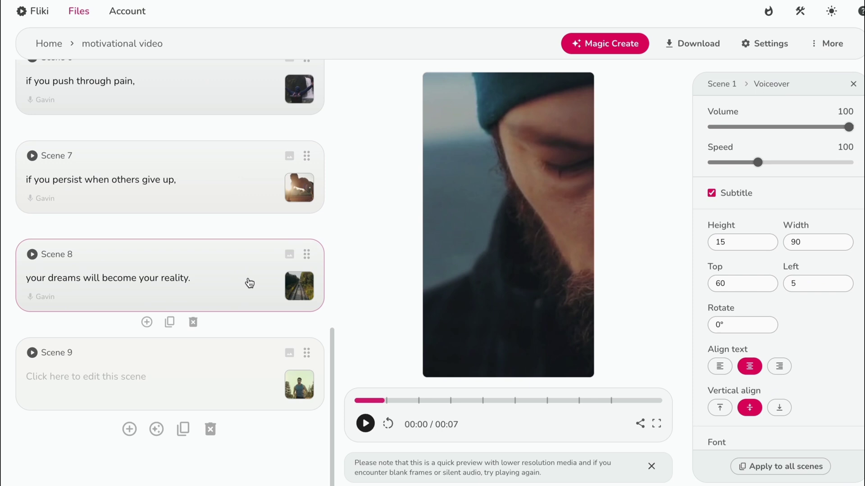
Give Scene 8 and Scene 9 custom durations of 4 seconds each.
{"action": "left_click", "coordinate": [236, 272]}
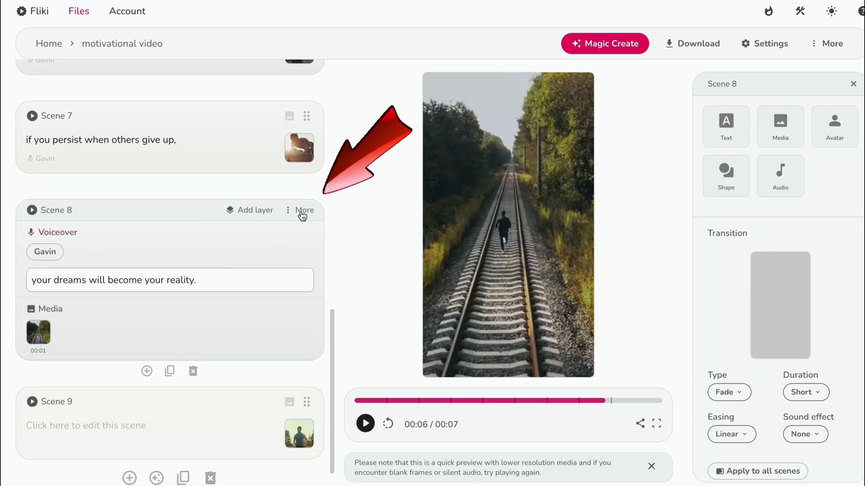
{"action": "left_click", "coordinate": [300, 211]}
{"action": "left_click", "coordinate": [299, 279]}
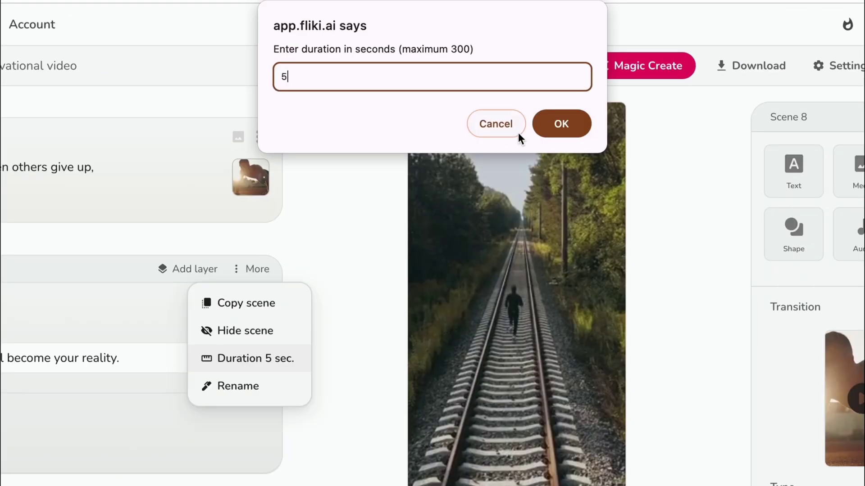
{"action": "left_click", "coordinate": [561, 124]}
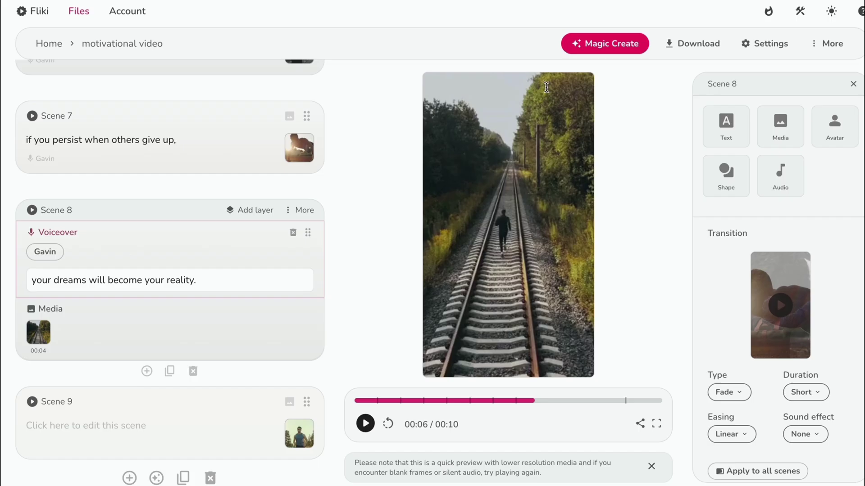
{"action": "left_click", "coordinate": [85, 422]}
{"action": "left_click", "coordinate": [300, 266]}
{"action": "left_click", "coordinate": [305, 337]}
{"action": "type", "text": "4"}
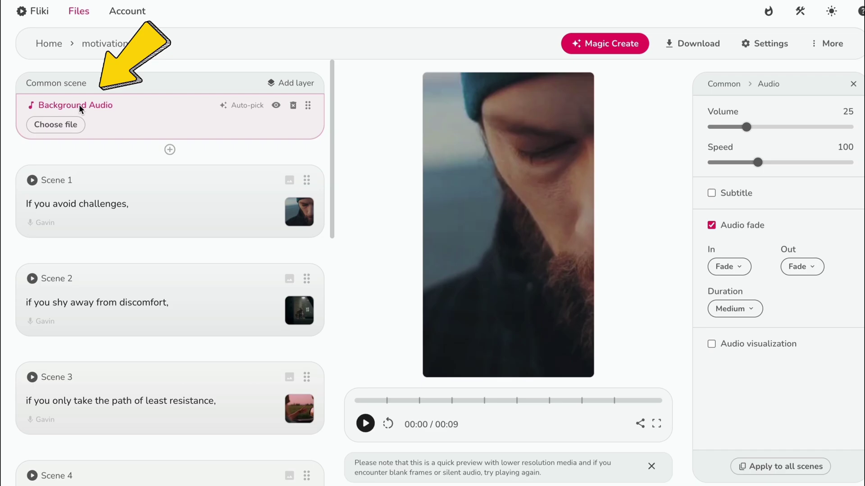
Open the Stock music library for the Background Audio layer and browse its tracks.
{"action": "left_click", "coordinate": [76, 124]}
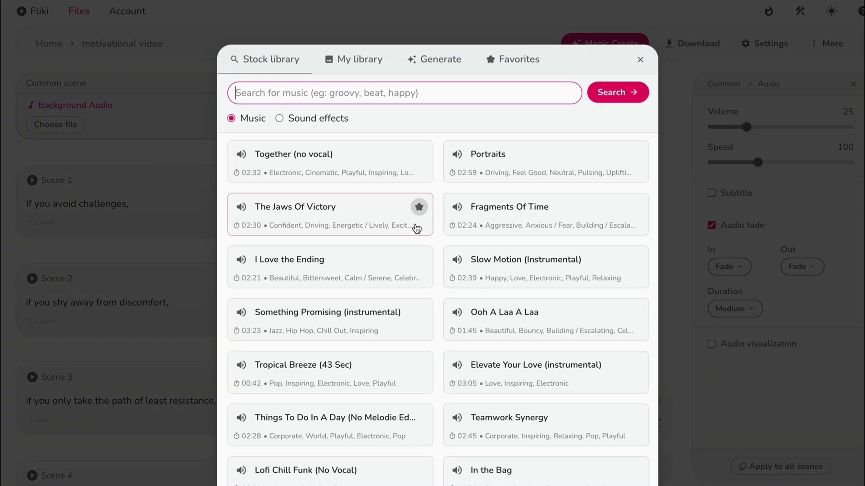
{"action": "scroll", "coordinate": [412, 226], "scroll_direction": "down", "scroll_amount": 5}
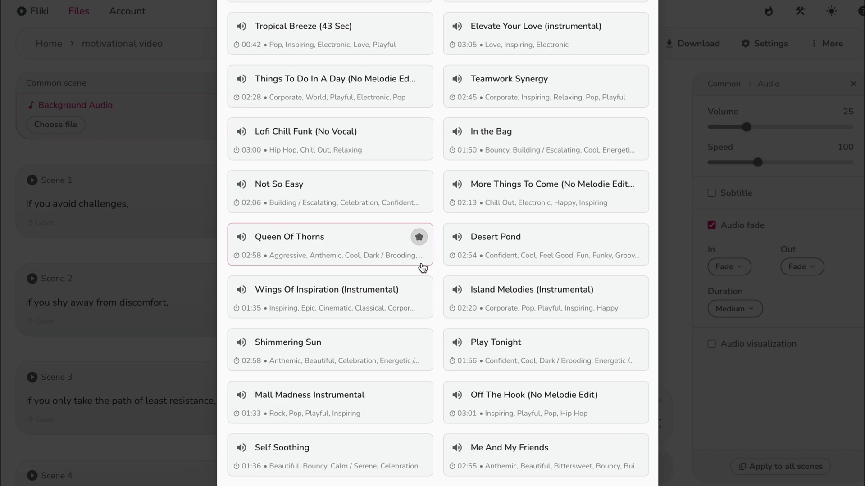
{"action": "scroll", "coordinate": [421, 268], "scroll_direction": "up", "scroll_amount": 6}
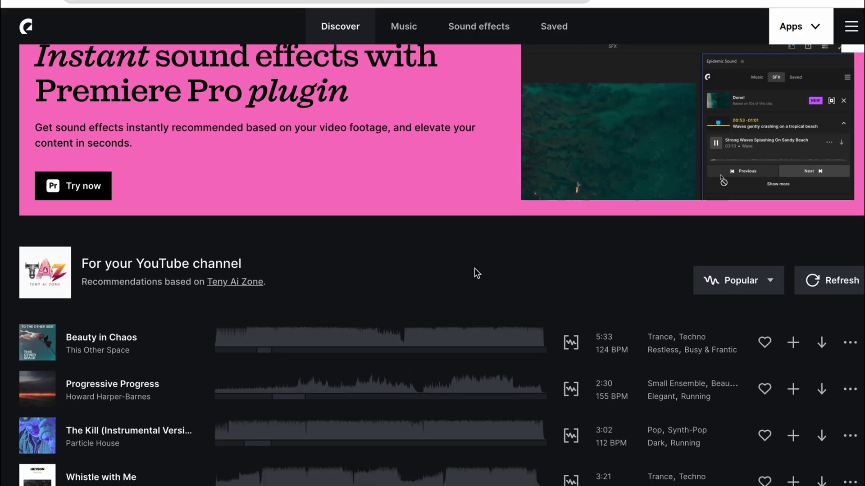
Search Epidemic Sound for 'motivational background music' and scroll through the Music results.
{"action": "scroll", "coordinate": [475, 270], "scroll_direction": "down", "scroll_amount": 10}
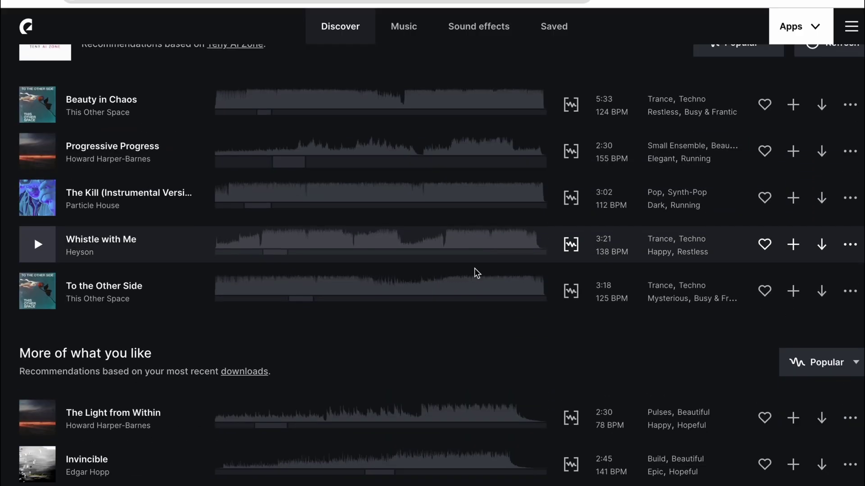
{"action": "scroll", "coordinate": [474, 268], "scroll_direction": "down", "scroll_amount": 9}
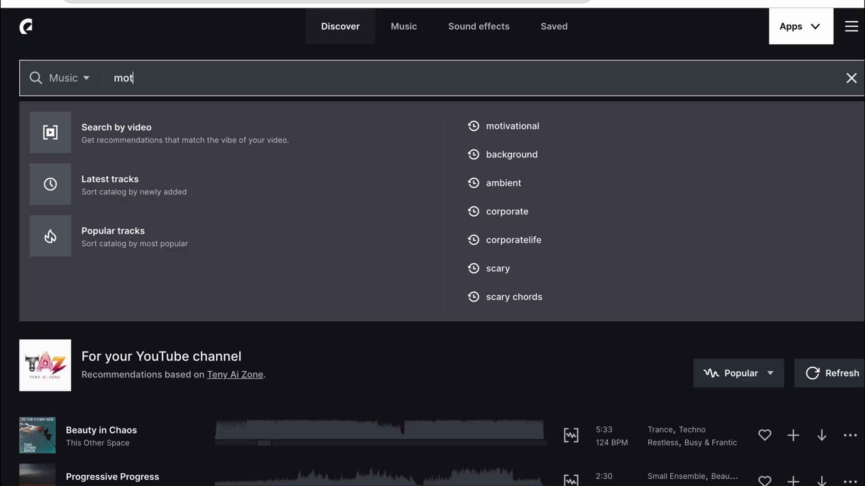
{"action": "type", "text": "ivational background music"}
{"action": "key", "text": "Return"}
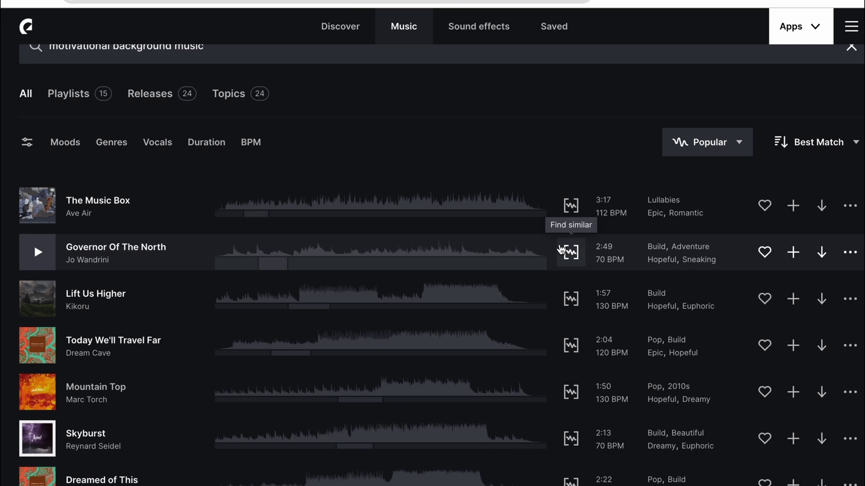
{"action": "scroll", "coordinate": [520, 255], "scroll_direction": "down", "scroll_amount": 1}
{"action": "scroll", "coordinate": [166, 345], "scroll_direction": "down", "scroll_amount": 1}
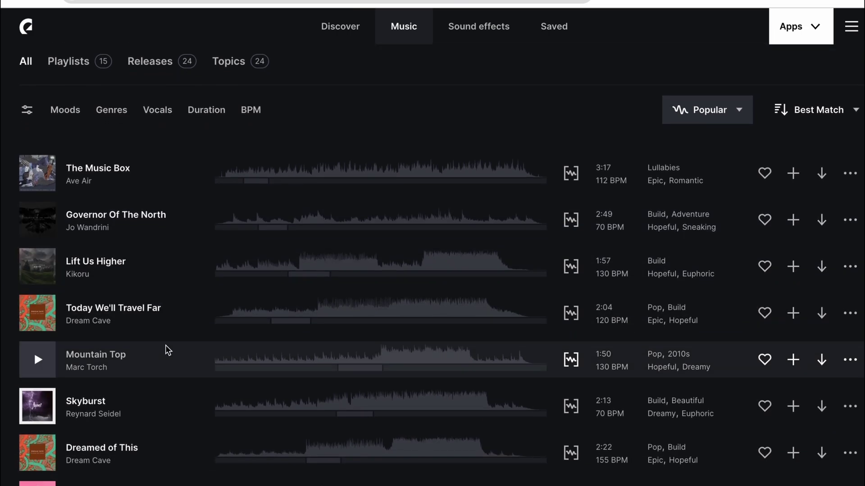
{"action": "scroll", "coordinate": [164, 346], "scroll_direction": "down", "scroll_amount": 3}
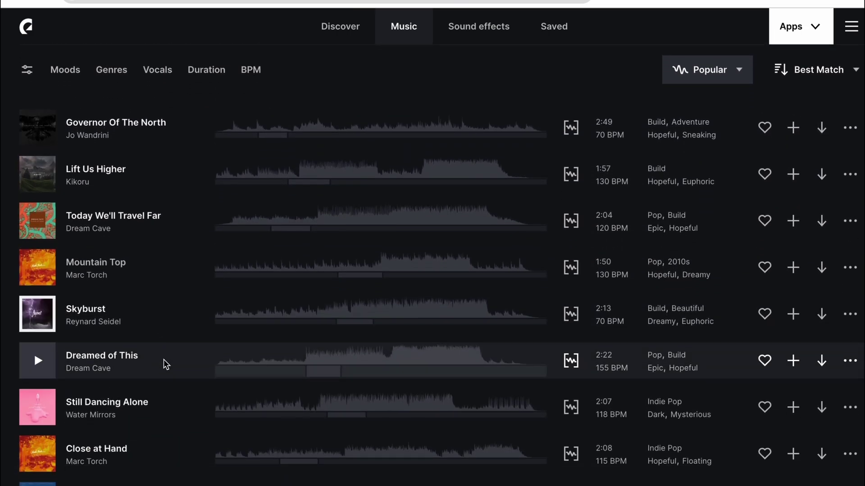
{"action": "scroll", "coordinate": [160, 373], "scroll_direction": "down", "scroll_amount": 5}
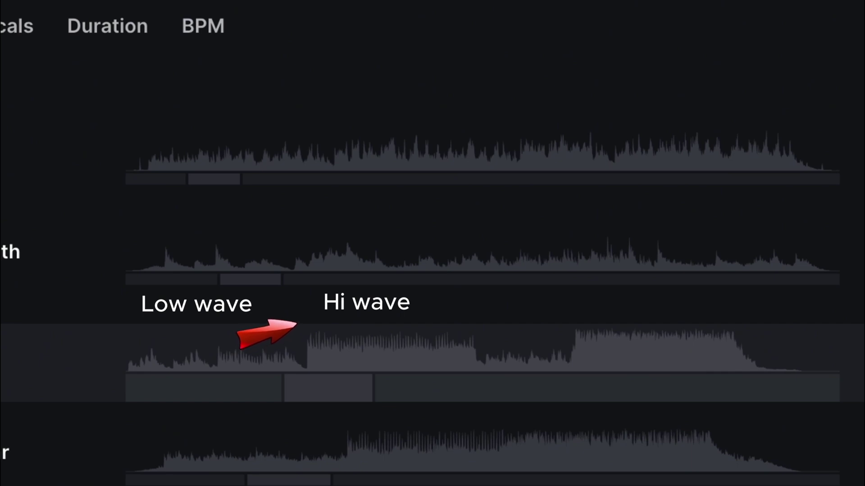
In the Download options choose 1080p resolution and mp4 format.
{"action": "scroll", "coordinate": [298, 220], "scroll_direction": "down", "scroll_amount": 10}
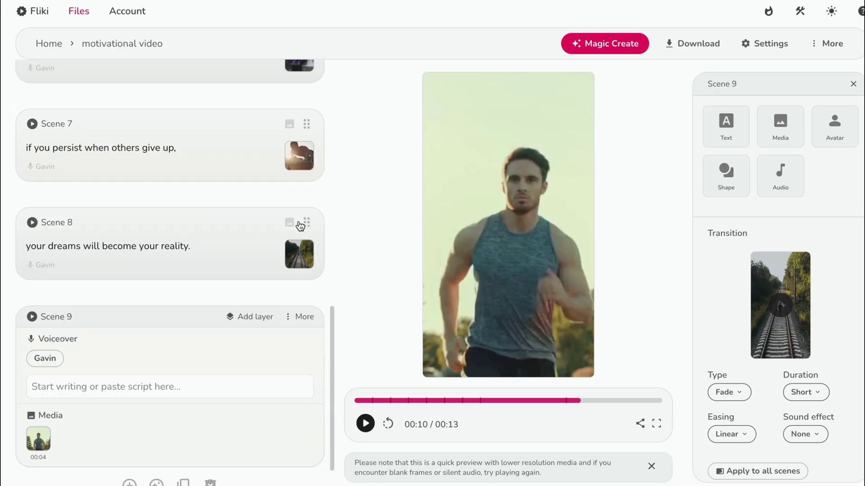
{"action": "scroll", "coordinate": [301, 226], "scroll_direction": "down", "scroll_amount": 1}
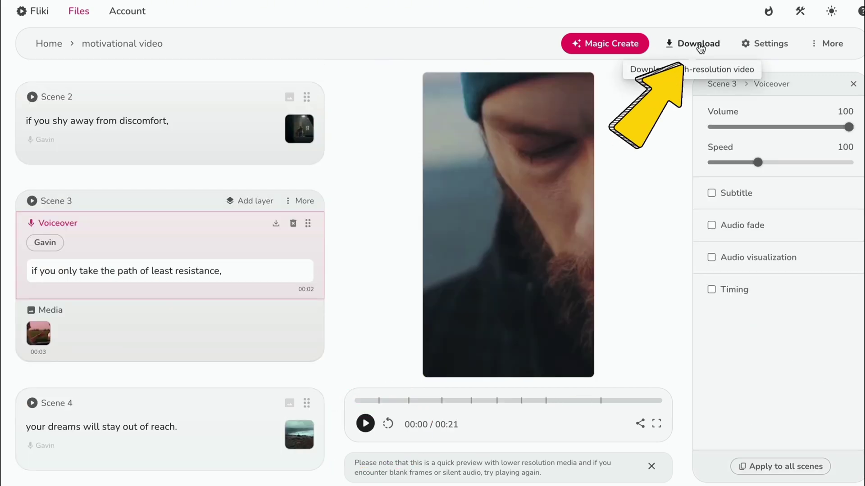
{"action": "left_click", "coordinate": [697, 44]}
{"action": "left_click", "coordinate": [385, 149]}
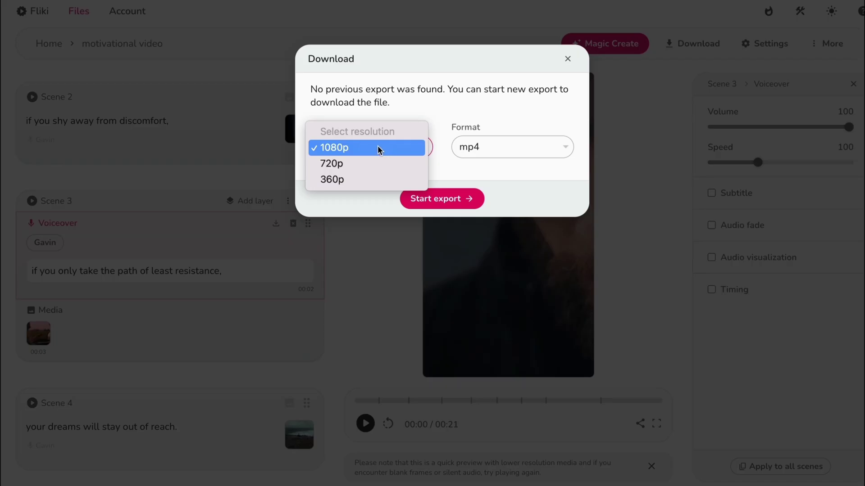
{"action": "left_click", "coordinate": [380, 148]}
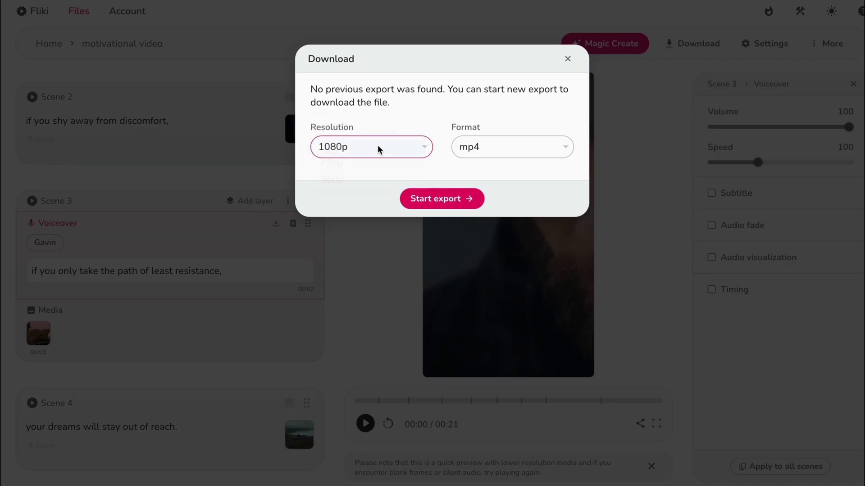
{"action": "left_click", "coordinate": [520, 154]}
{"action": "left_click", "coordinate": [497, 150]}
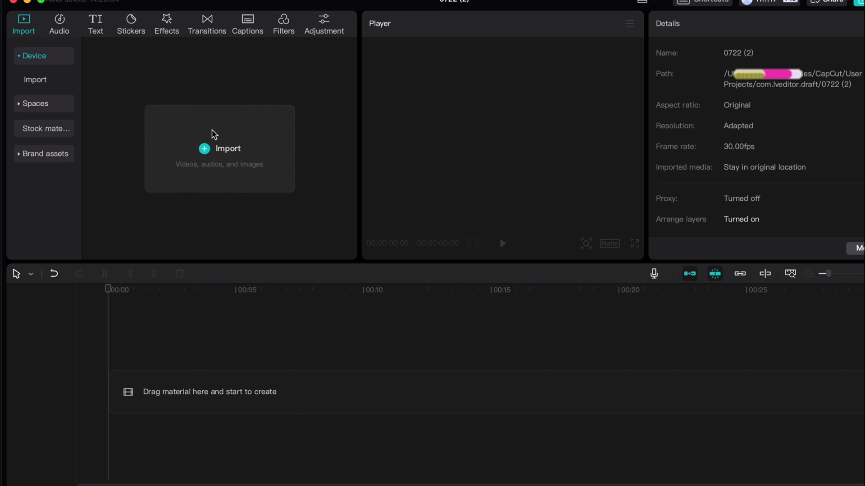
Import motivational-video (1).mp4 and ES_Line of Fire - Aiyo.mp3, placing video and music on the timeline.
{"action": "left_click", "coordinate": [213, 134]}
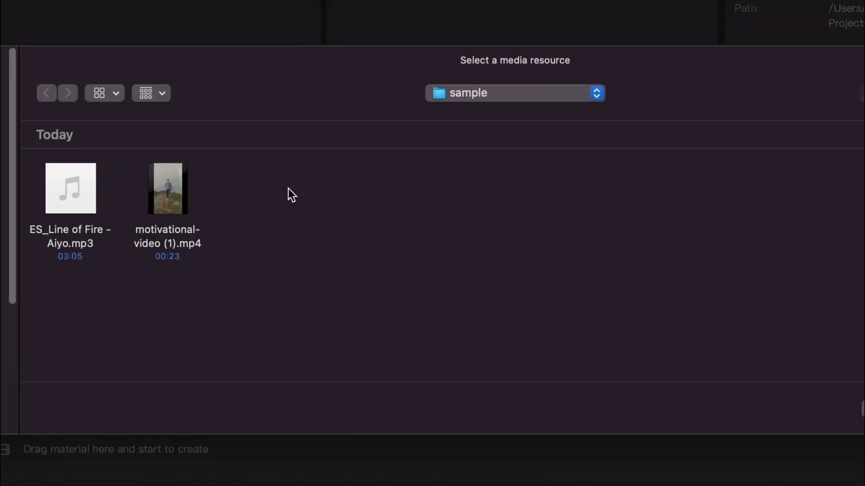
{"action": "left_click_drag", "start_coordinate": [383, 200], "coordinate": [191, 239]}
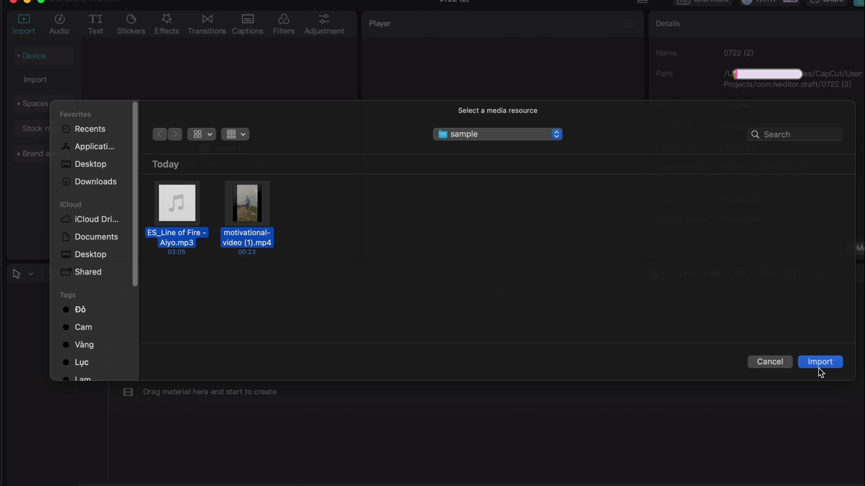
{"action": "left_click", "coordinate": [819, 362]}
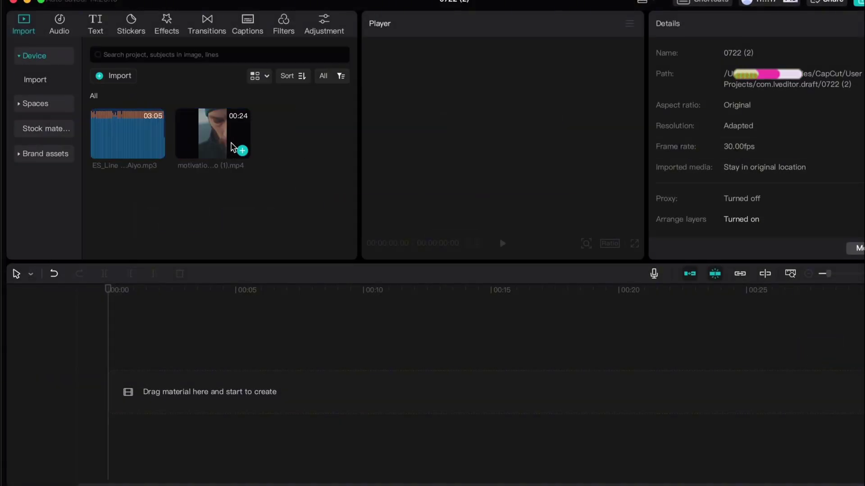
{"action": "left_click_drag", "start_coordinate": [223, 143], "coordinate": [152, 396]}
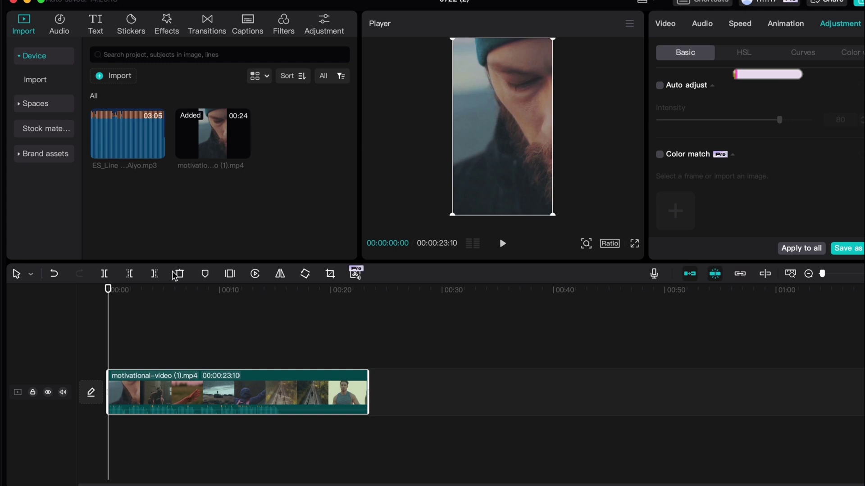
{"action": "left_click_drag", "start_coordinate": [116, 145], "coordinate": [112, 446]}
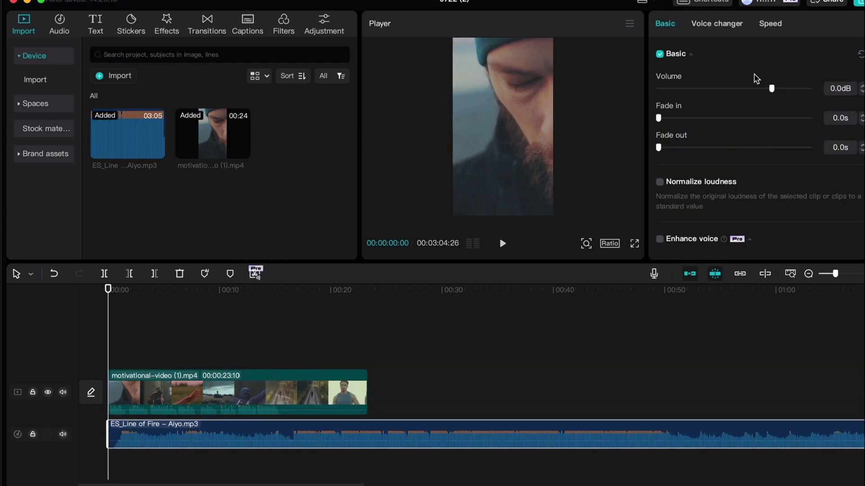
Lower the music volume and line the music track up with the video's start.
{"action": "left_click_drag", "start_coordinate": [772, 90], "coordinate": [746, 101]}
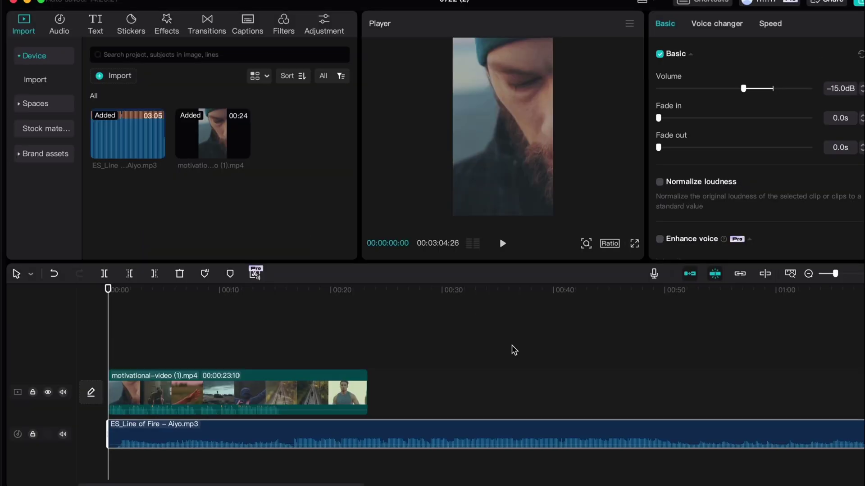
{"action": "left_click", "coordinate": [512, 351]}
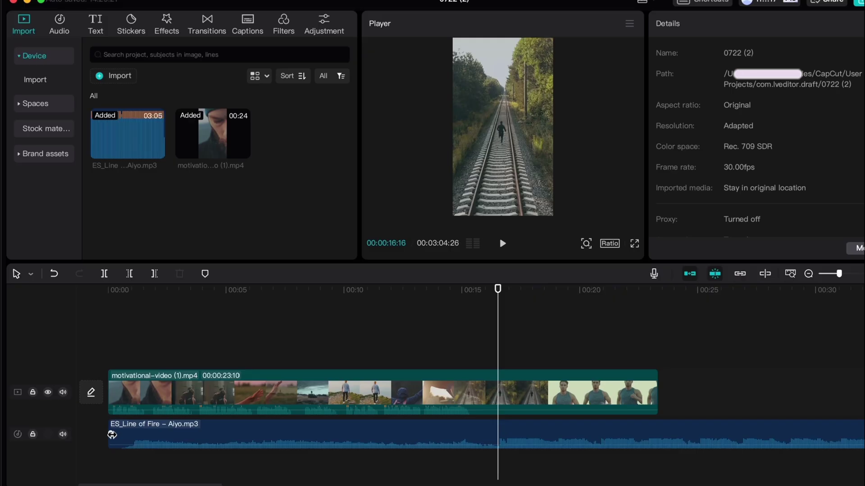
{"action": "left_click_drag", "start_coordinate": [111, 429], "coordinate": [158, 434]}
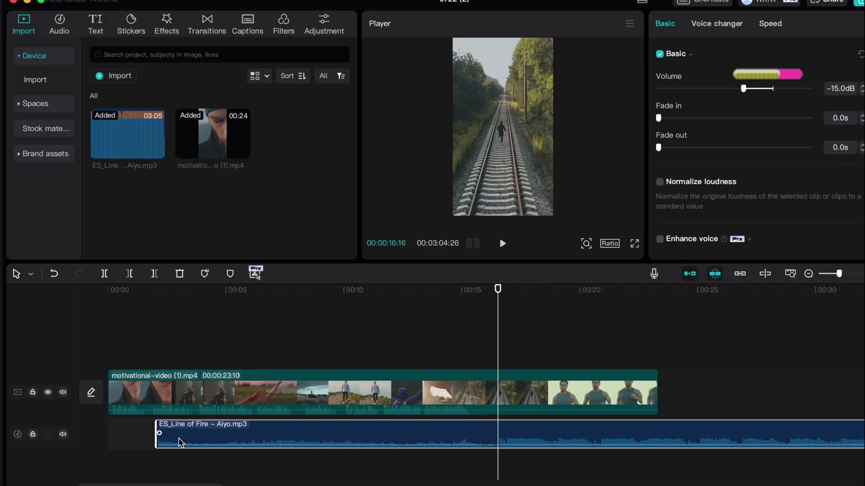
{"action": "mouse_move", "coordinate": [281, 431]}
{"action": "left_mouse_down"}
{"action": "mouse_move", "coordinate": [257, 433]}
{"action": "mouse_move", "coordinate": [297, 431]}
{"action": "left_mouse_up"}
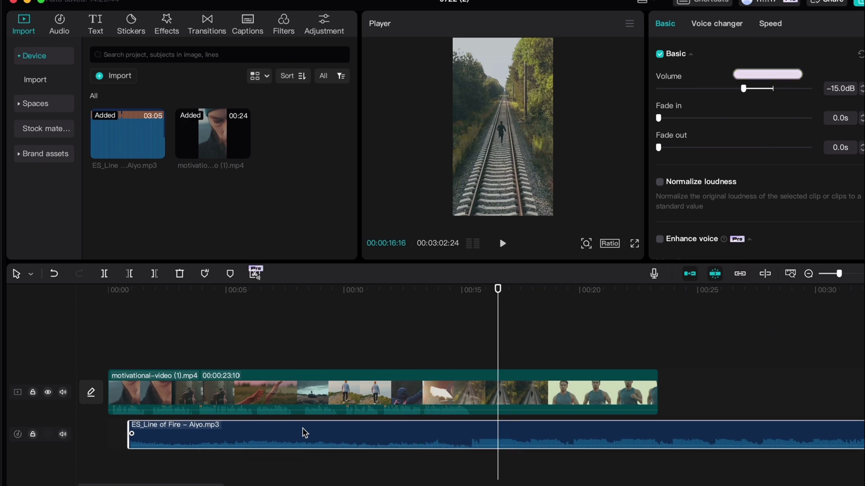
{"action": "left_click_drag", "start_coordinate": [123, 433], "coordinate": [108, 433]}
Cut the music at the video's end, split it at 15 s, give part two -9 dB and 0.4s fades.
{"action": "left_click", "coordinate": [646, 345]}
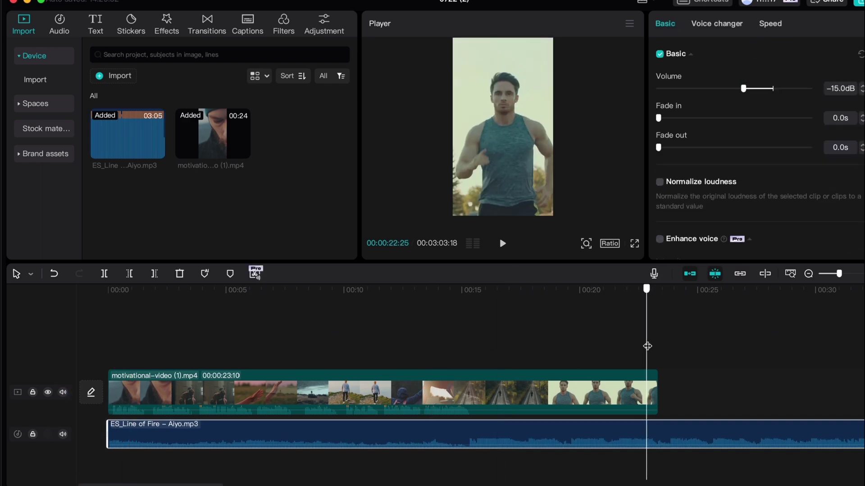
{"action": "left_click_drag", "start_coordinate": [647, 344], "coordinate": [656, 346]}
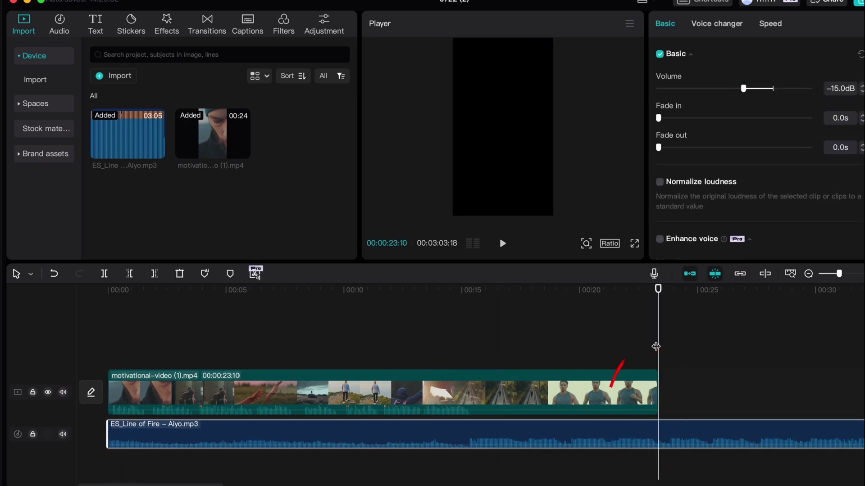
{"action": "left_click", "coordinate": [154, 273]}
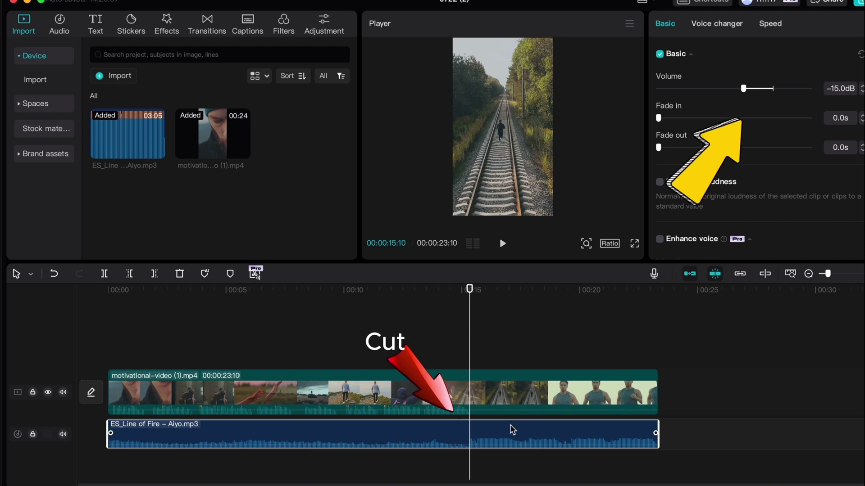
{"action": "key", "text": "ctrl+b"}
{"action": "left_click_drag", "start_coordinate": [743, 88], "coordinate": [753, 90]}
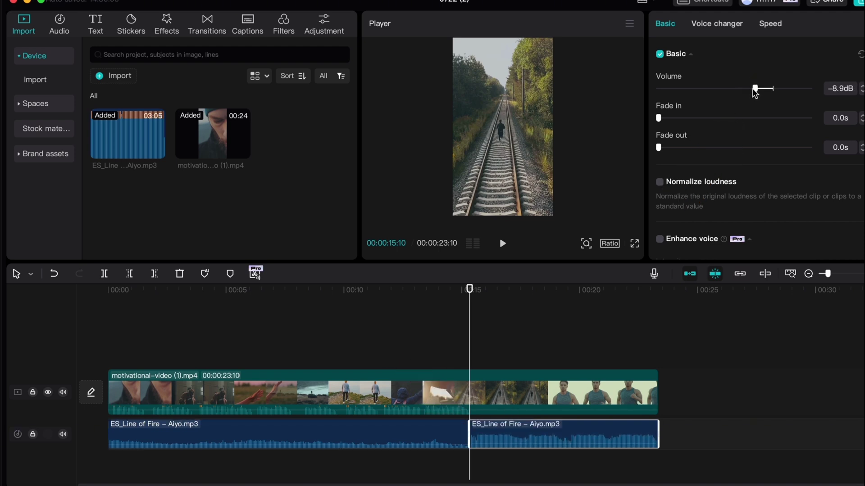
{"action": "left_click_drag", "start_coordinate": [470, 433], "coordinate": [481, 437]}
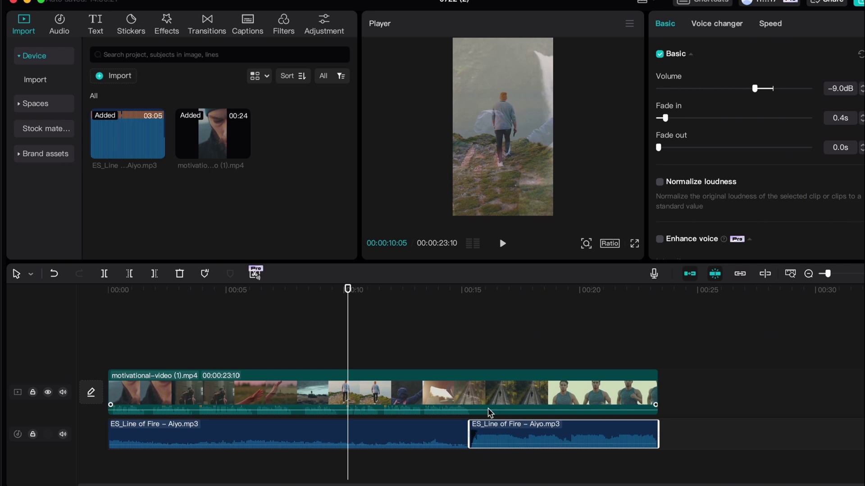
{"action": "left_click", "coordinate": [706, 365]}
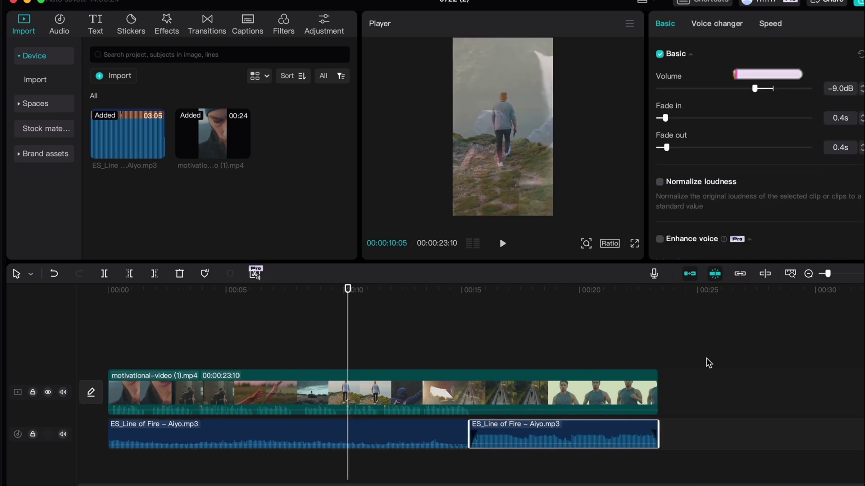
Grade the video clip: Temp -15, Tint -30, Saturation -30, Exposure -15, Contrast 18.
{"action": "left_click", "coordinate": [709, 363]}
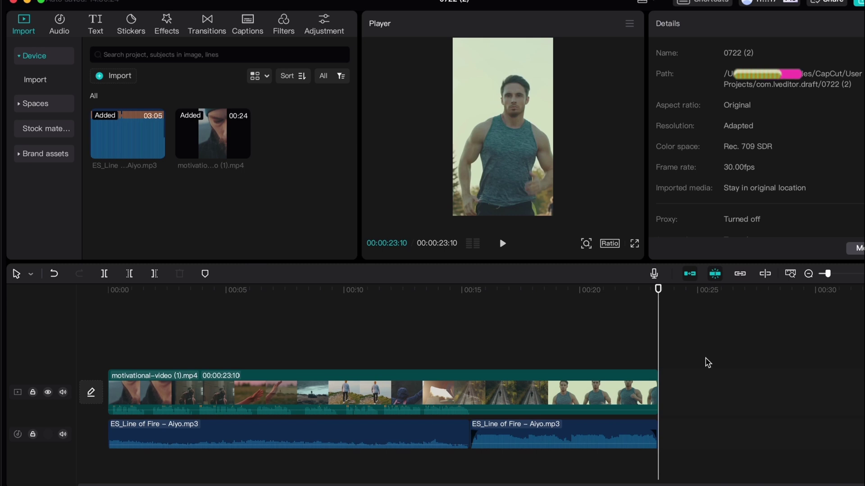
{"action": "left_click", "coordinate": [414, 394]}
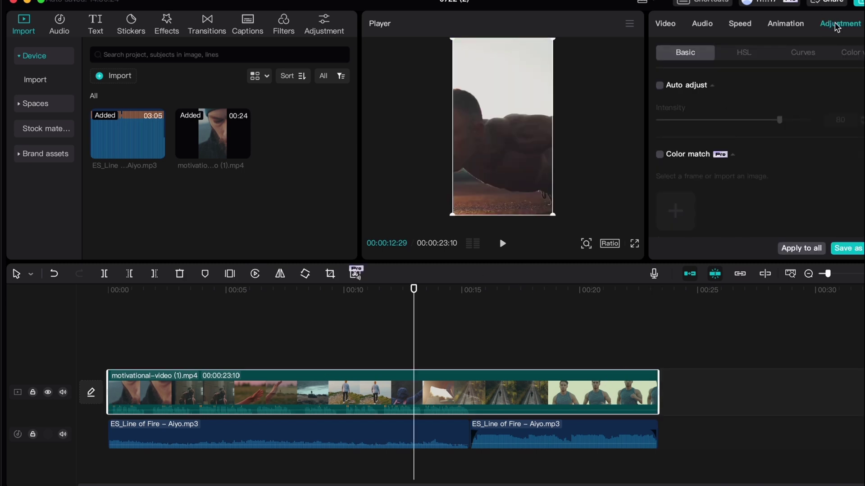
{"action": "scroll", "coordinate": [701, 164], "scroll_direction": "down", "scroll_amount": 5}
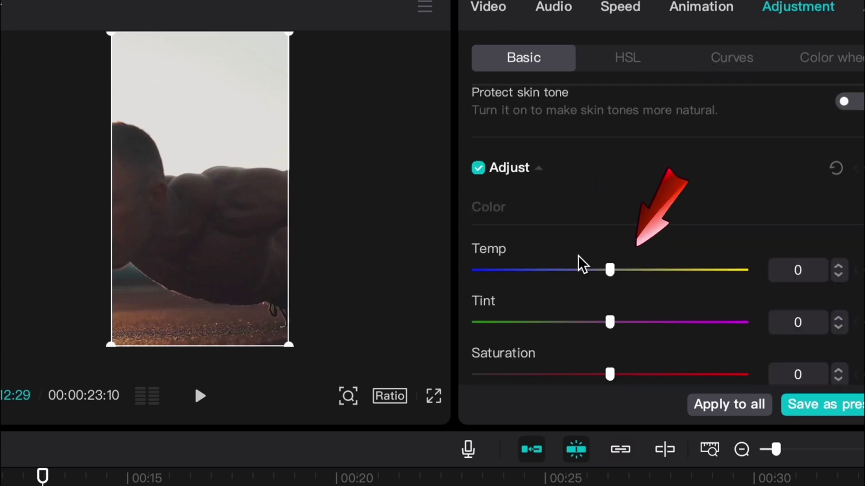
{"action": "left_click_drag", "start_coordinate": [610, 269], "coordinate": [566, 269]}
{"action": "left_click_drag", "start_coordinate": [612, 321], "coordinate": [531, 333]}
{"action": "scroll", "coordinate": [531, 322], "scroll_direction": "down", "scroll_amount": 1}
{"action": "scroll", "coordinate": [586, 270], "scroll_direction": "down", "scroll_amount": 4}
{"action": "left_click_drag", "start_coordinate": [610, 275], "coordinate": [566, 288]}
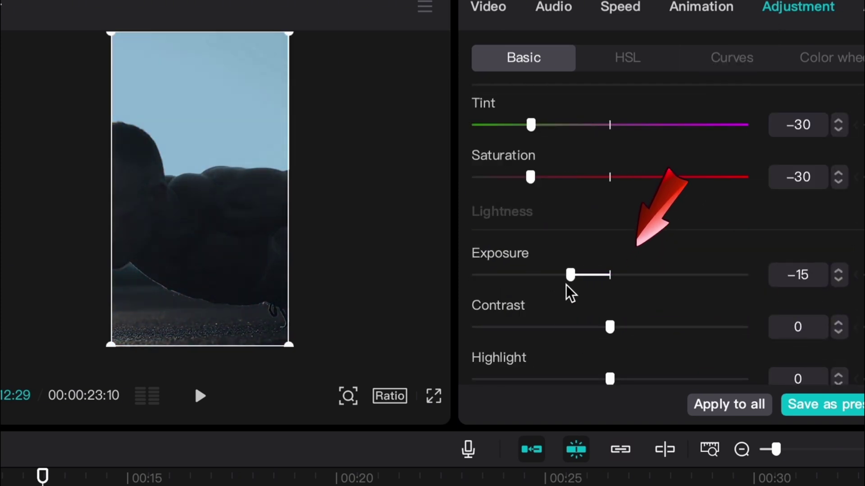
{"action": "left_click_drag", "start_coordinate": [610, 328], "coordinate": [649, 340]}
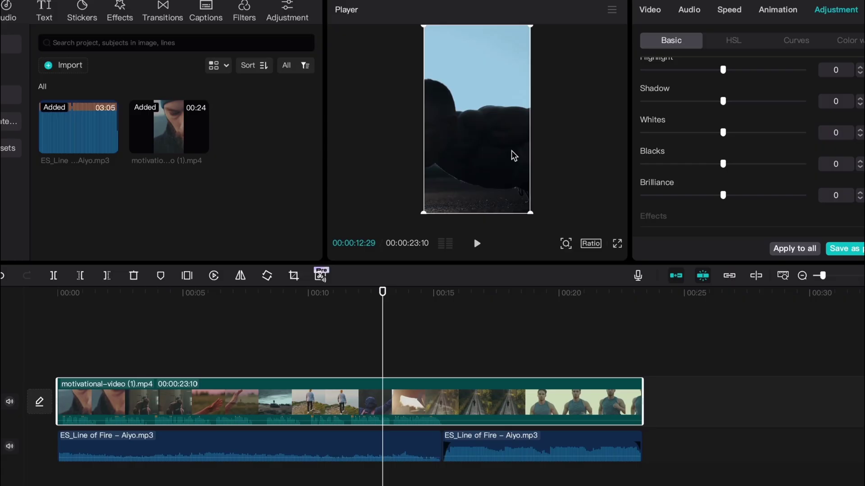
{"action": "left_click_drag", "start_coordinate": [59, 354], "coordinate": [617, 357]}
Add the Film Frame effect from a 'film' search and stretch it across the whole video.
{"action": "left_click", "coordinate": [126, 13]}
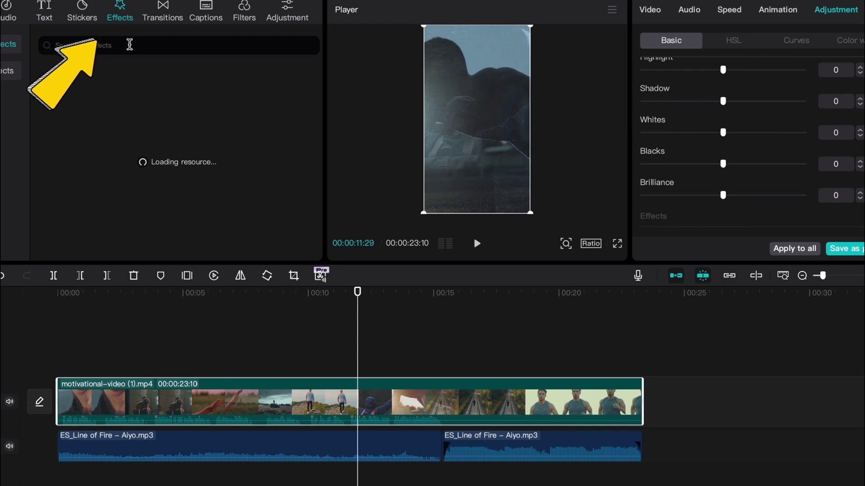
{"action": "left_click", "coordinate": [128, 43]}
{"action": "type", "text": "film"}
{"action": "key", "text": "Return"}
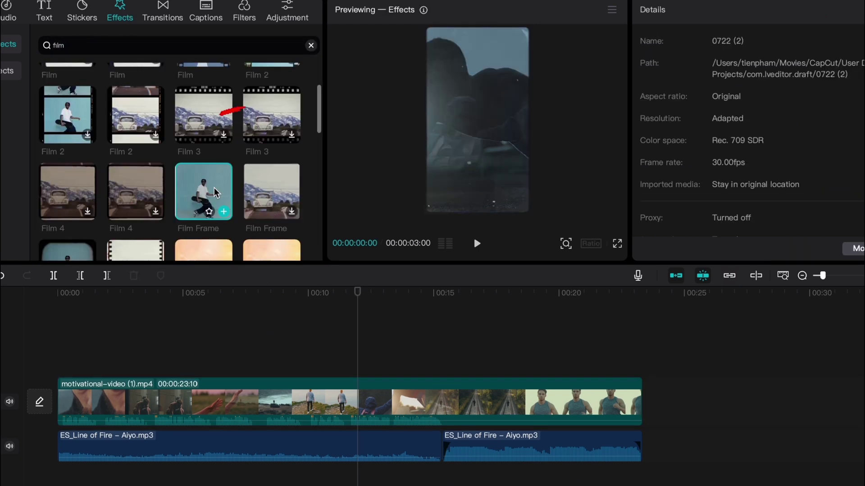
{"action": "left_click", "coordinate": [224, 211]}
{"action": "left_click_drag", "start_coordinate": [183, 366], "coordinate": [638, 387]}
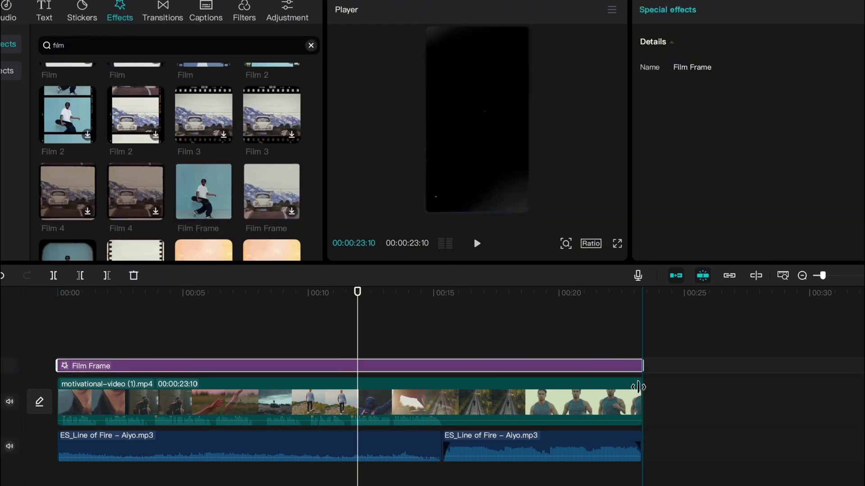
{"action": "left_click", "coordinate": [276, 415]}
{"action": "left_click", "coordinate": [39, 7]}
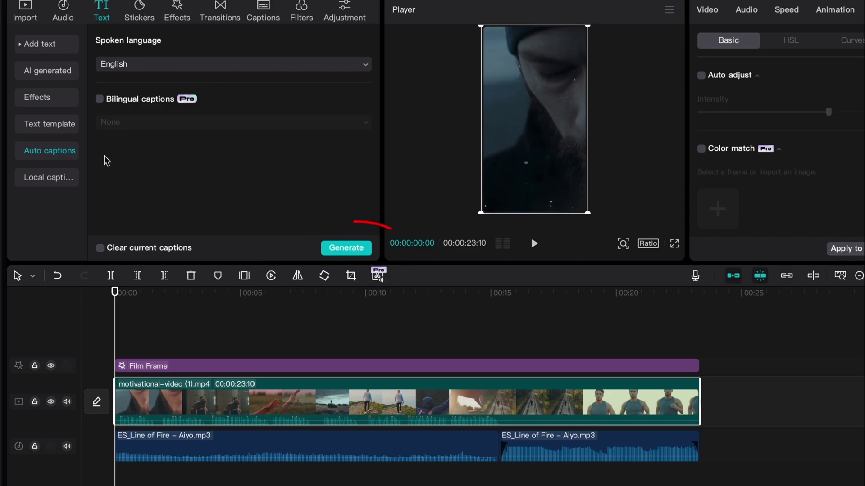
Generate English auto captions, move them up, and split caption 1 after 'challenges'.
{"action": "left_click", "coordinate": [347, 247]}
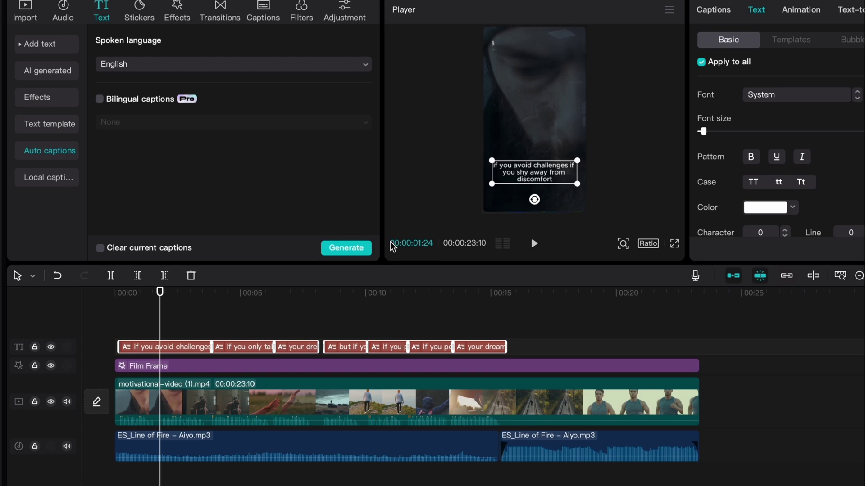
{"action": "left_click_drag", "start_coordinate": [531, 178], "coordinate": [530, 127]}
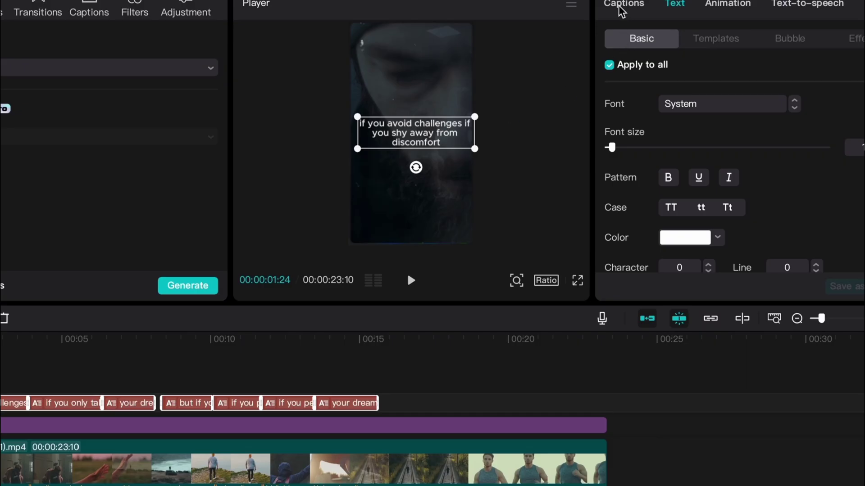
{"action": "left_click", "coordinate": [621, 8]}
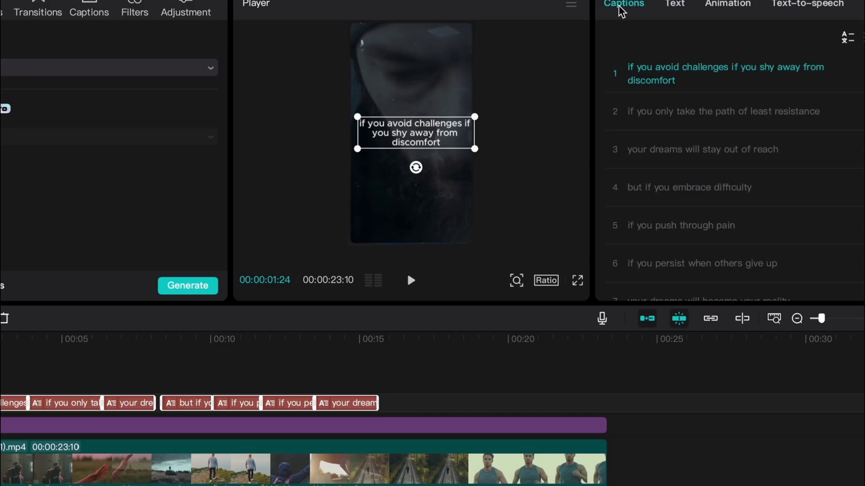
{"action": "left_click", "coordinate": [730, 73]}
{"action": "key", "text": "Return"}
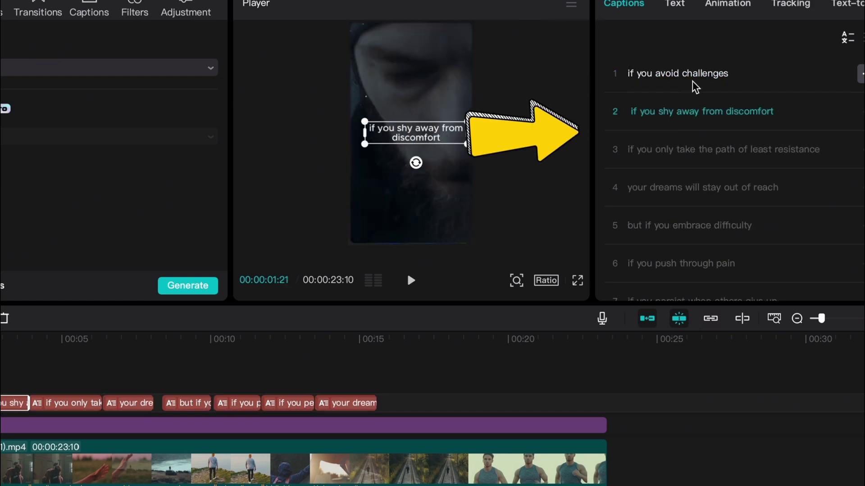
Split the remaining long captions, including after 'if you persist when others' and before 'give up'.
{"action": "left_click", "coordinate": [683, 73]}
{"action": "left_click", "coordinate": [714, 111]}
{"action": "key", "text": "Return"}
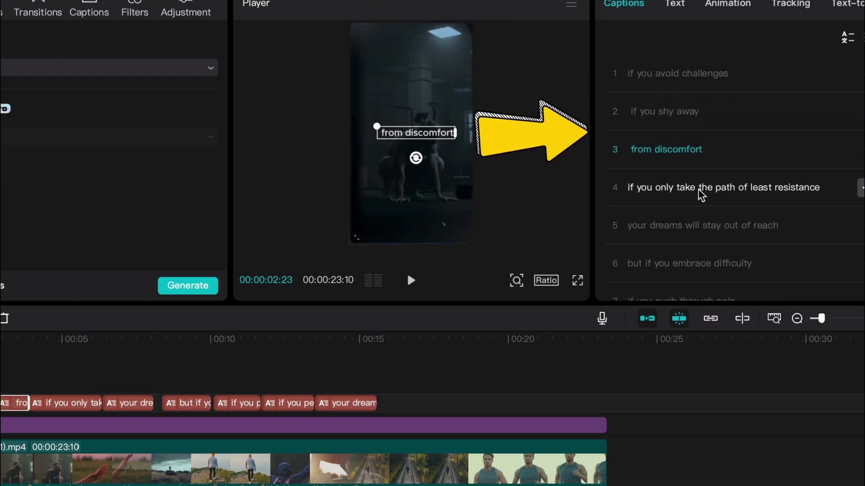
{"action": "left_click", "coordinate": [734, 187]}
{"action": "key", "text": "Return"}
{"action": "left_click", "coordinate": [717, 226]}
{"action": "key", "text": "Return"}
{"action": "left_click", "coordinate": [712, 236]}
{"action": "key", "text": "Return"}
{"action": "scroll", "coordinate": [709, 245], "scroll_direction": "down", "scroll_amount": 3}
{"action": "left_click", "coordinate": [708, 245]}
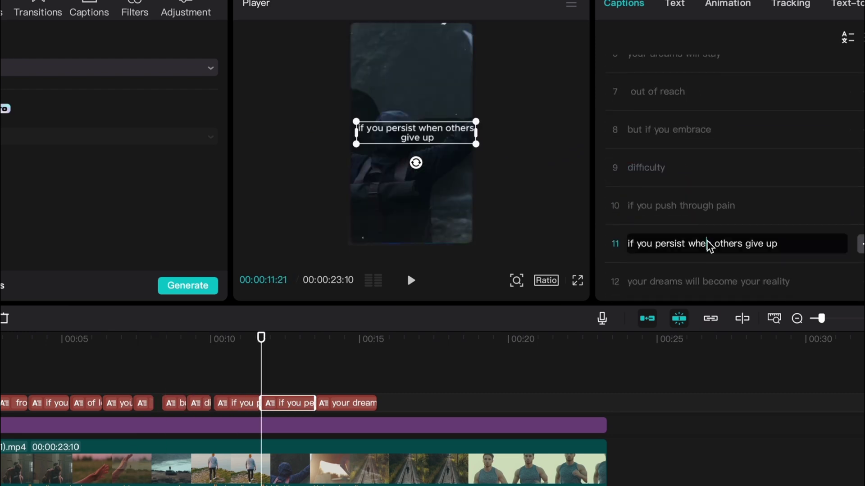
{"action": "key", "text": "Return"}
{"action": "left_click", "coordinate": [737, 282]}
{"action": "key", "text": "Return"}
{"action": "left_click", "coordinate": [433, 140]}
Enable a caption shadow at 90% opacity with blur raised to about 50%.
{"action": "left_click", "coordinate": [678, 9]}
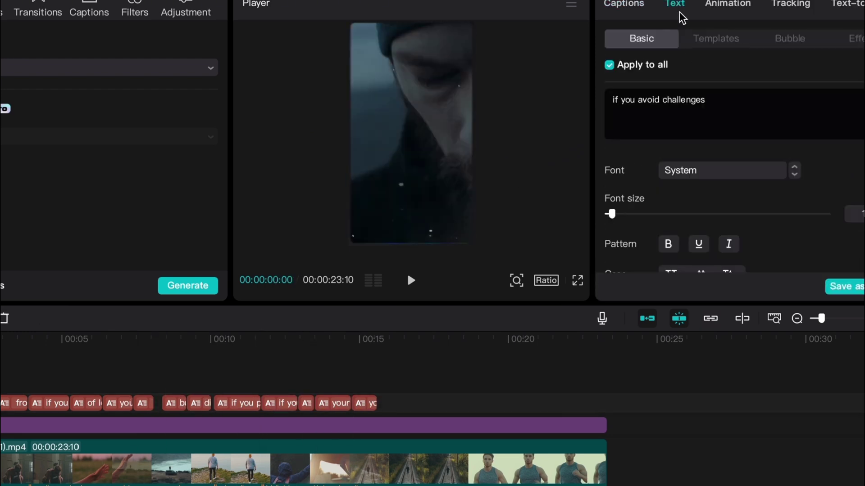
{"action": "scroll", "coordinate": [746, 195], "scroll_direction": "down", "scroll_amount": 10}
{"action": "scroll", "coordinate": [752, 194], "scroll_direction": "down", "scroll_amount": 10}
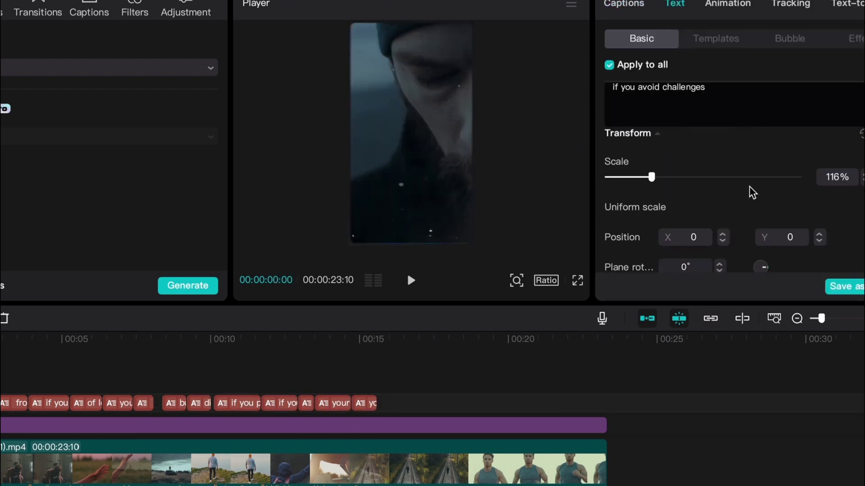
{"action": "left_click", "coordinate": [609, 222]}
{"action": "scroll", "coordinate": [652, 247], "scroll_direction": "down", "scroll_amount": 5}
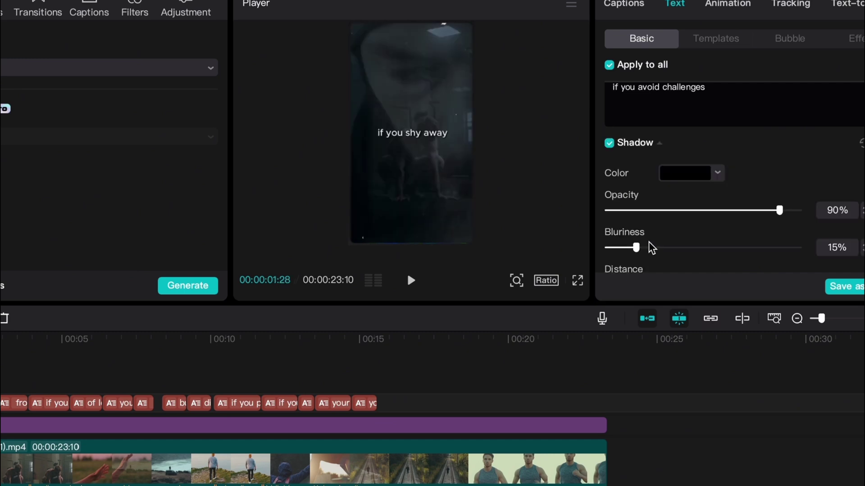
{"action": "left_click_drag", "start_coordinate": [637, 217], "coordinate": [704, 214]}
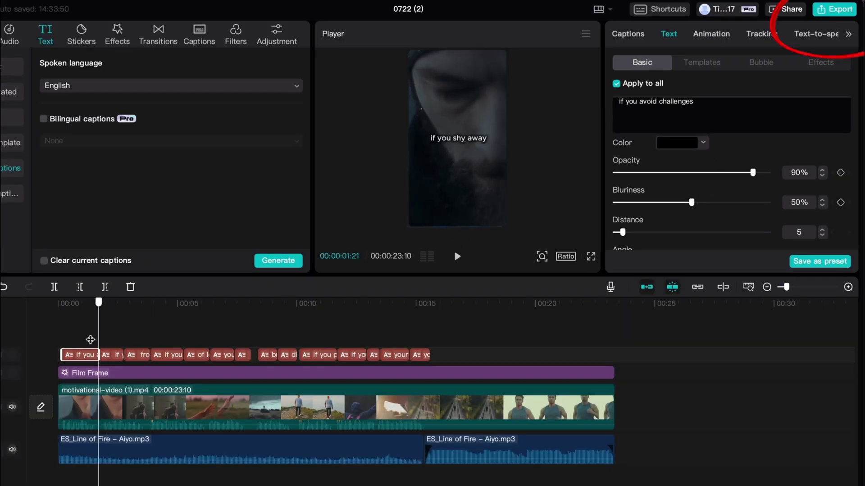
{"action": "left_click_drag", "start_coordinate": [90, 340], "coordinate": [381, 337]}
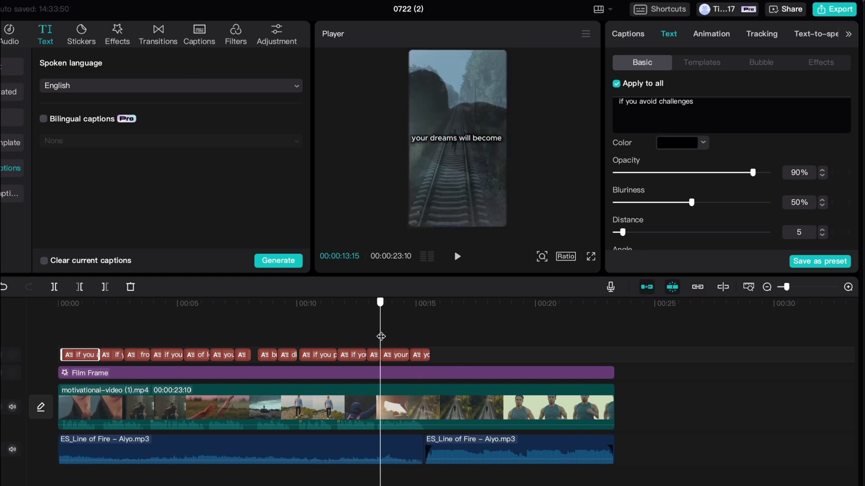